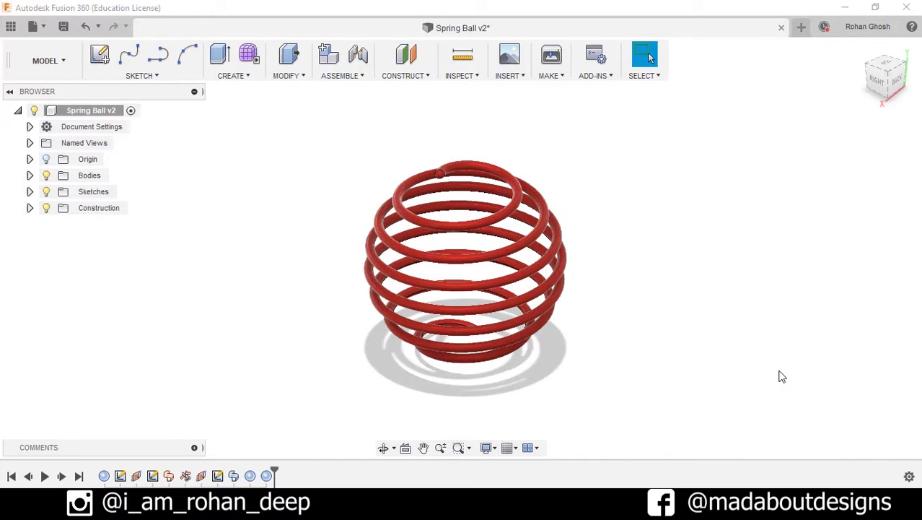
Step: Orbit the finished red Spring Ball v2 model to view it from another side
middle_click_drag(716, 381, 666, 373, "shift")
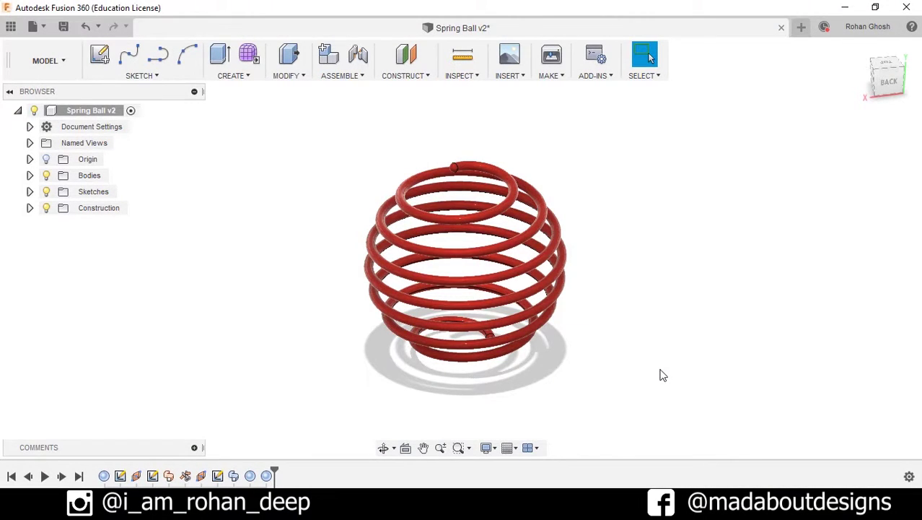
Step: In a new design, create a 10 cm diameter sphere on the XZ plane, centred at the origin
left_click(33, 26)
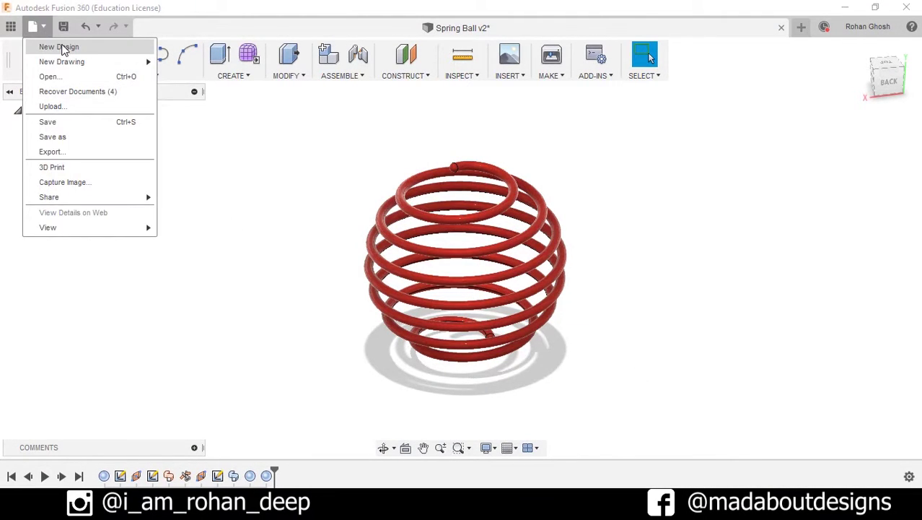
left_click(63, 48)
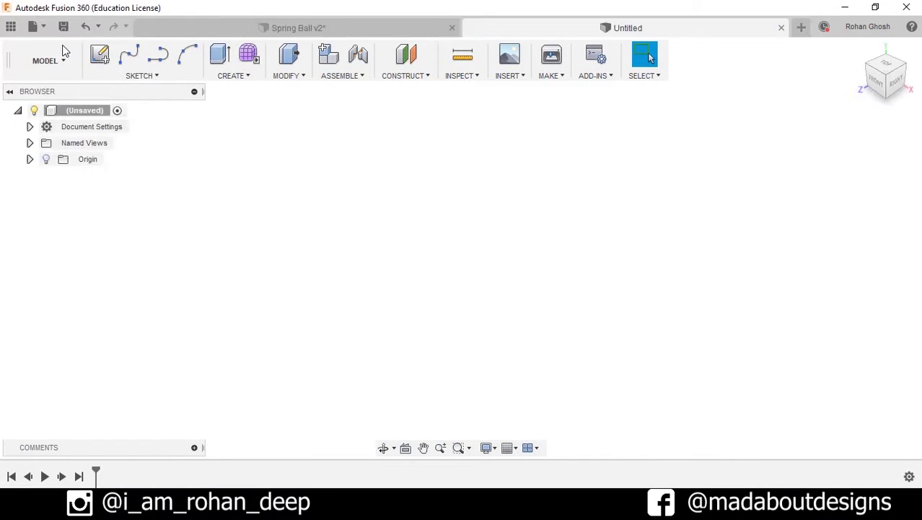
left_click(231, 75)
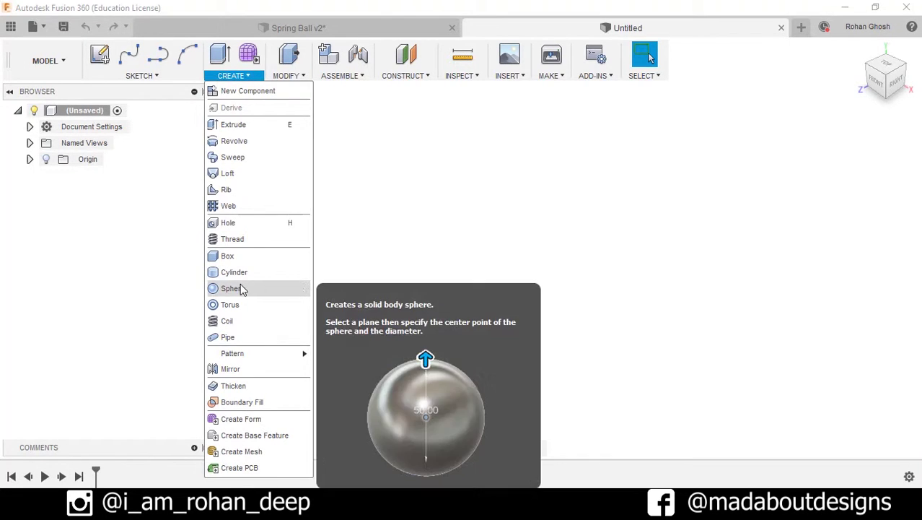
left_click(240, 285)
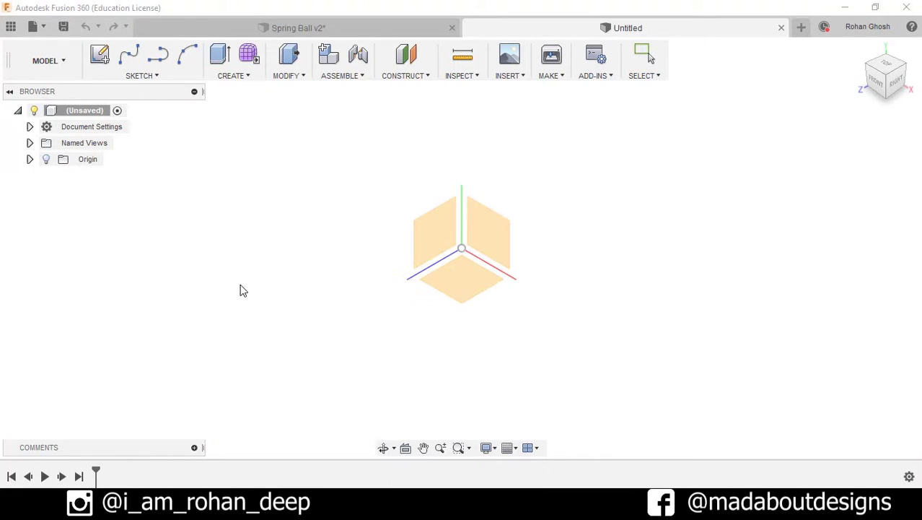
left_click(450, 281)
left_click(456, 245)
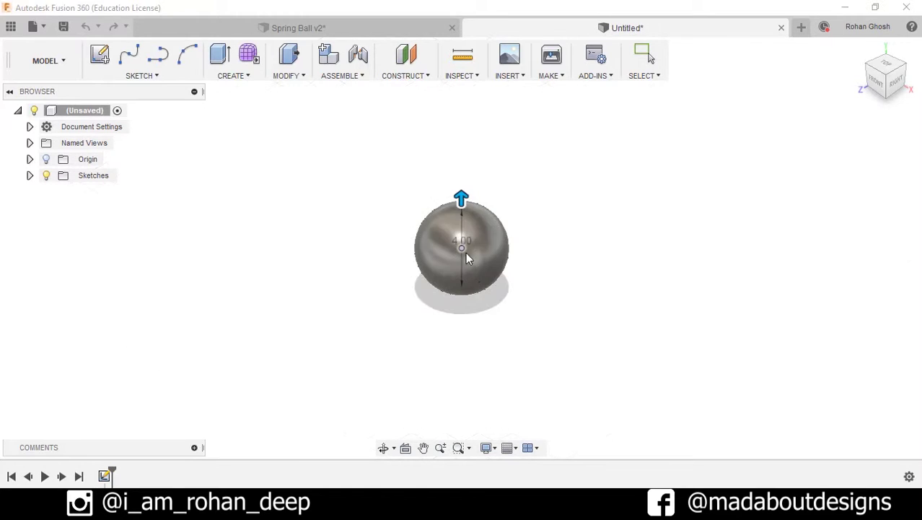
scroll(507, 235, "up", 2)
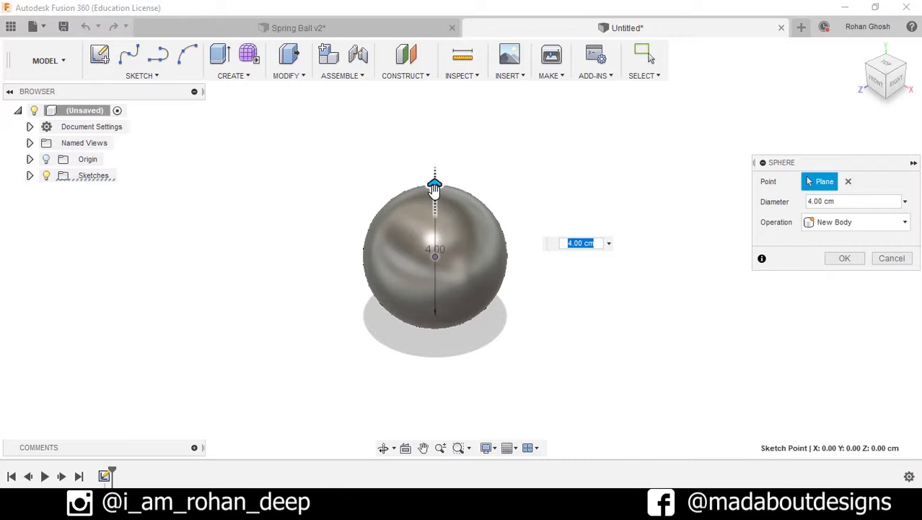
key("Return")
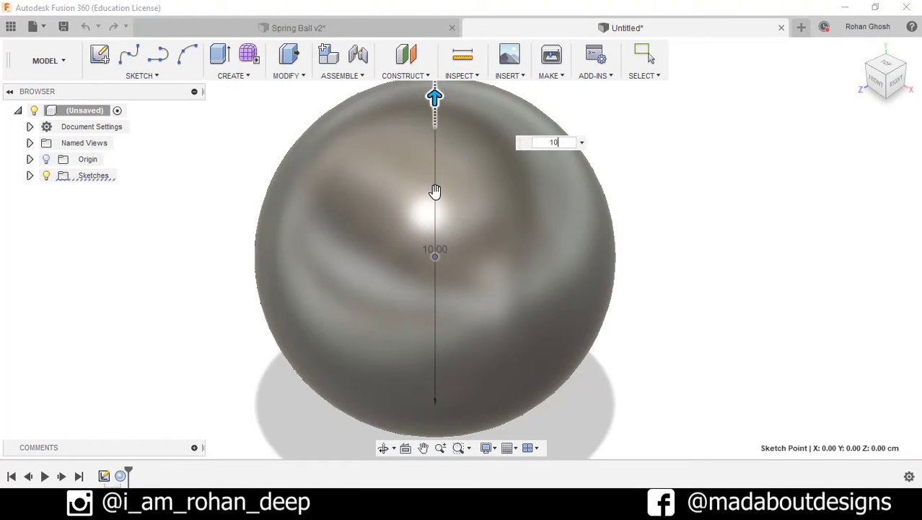
scroll(435, 196, "down", 4)
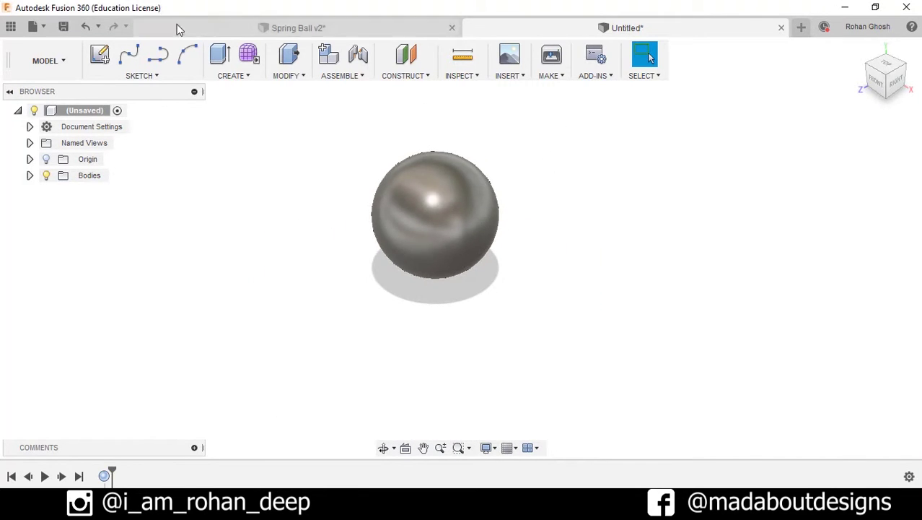
Step: On the front plane, sketch an 11 cm vertical line up from the sphere's bottom
left_click(99, 54)
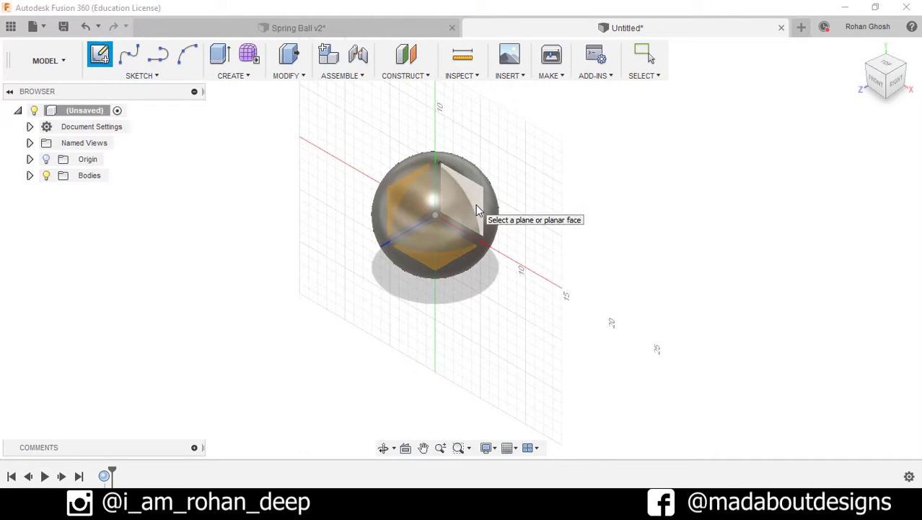
left_click(476, 204)
middle_click_drag(539, 276, 549, 251)
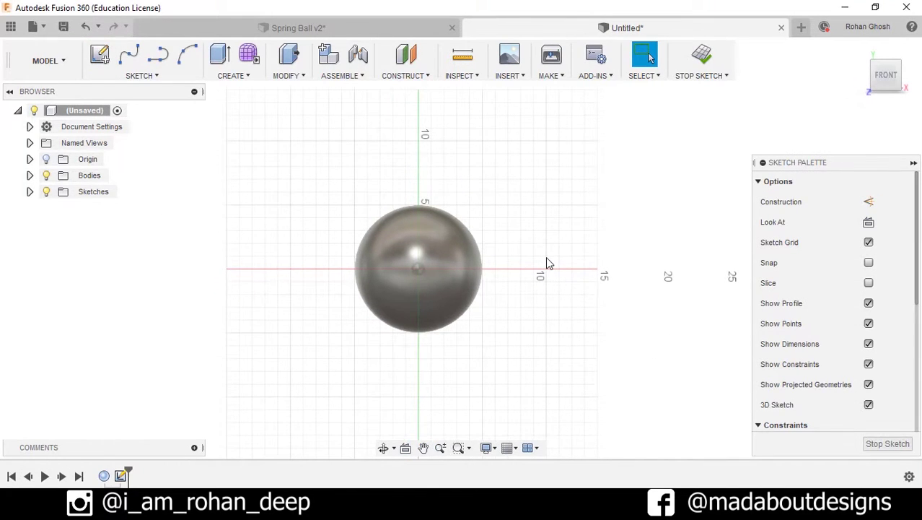
key("l")
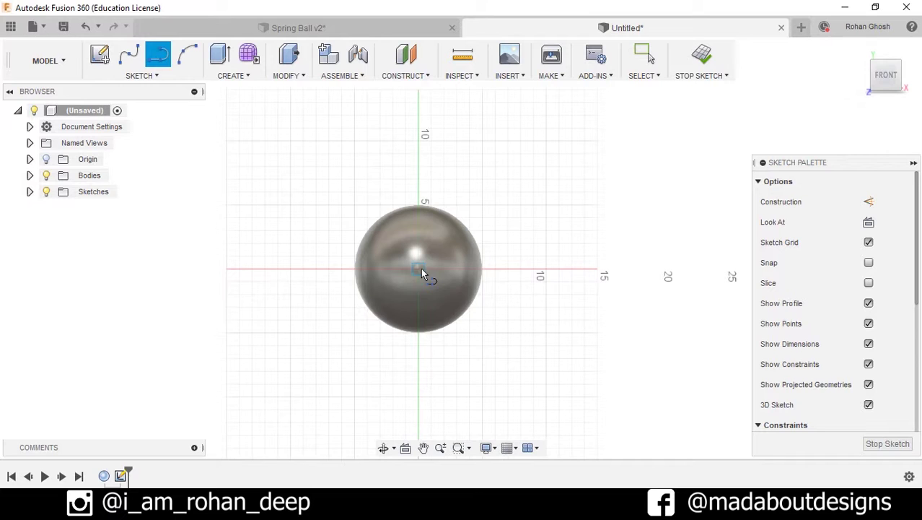
left_click(419, 333)
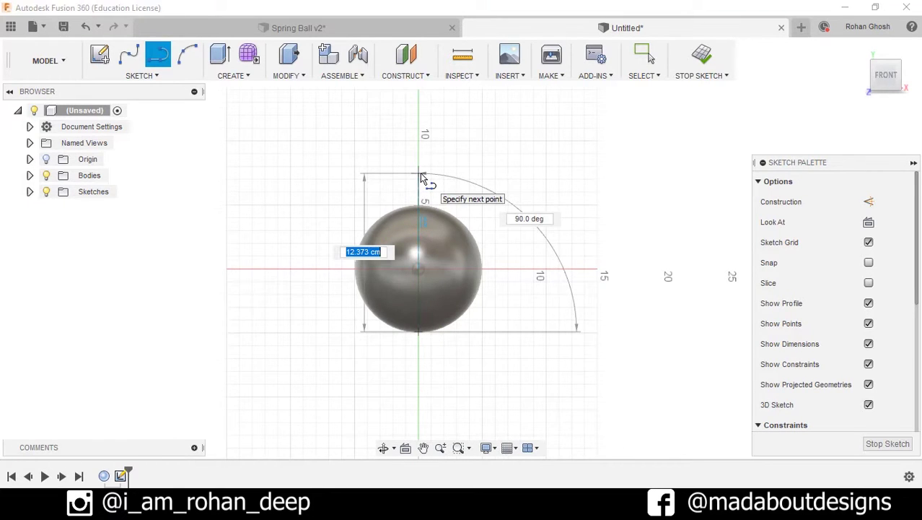
type("11")
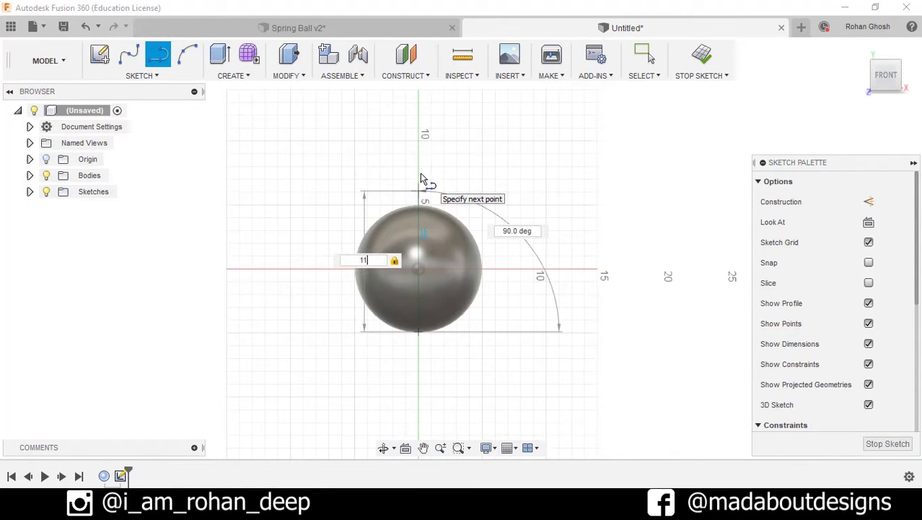
key("Return")
key("Escape")
scroll(423, 180, "up", 3)
Step: Dimension the line's top end 5.5 cm above the centre and finish the sketch
left_click(142, 75)
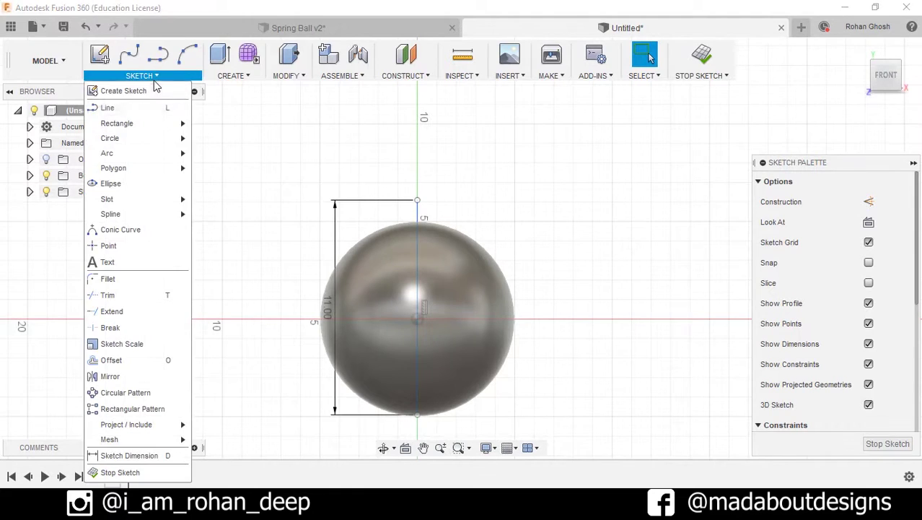
left_click(126, 455)
scroll(392, 340, "up", 2)
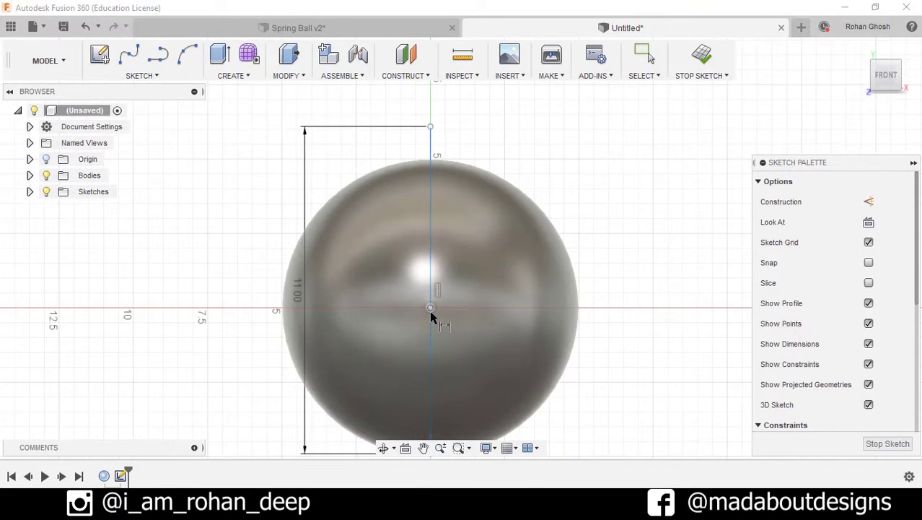
scroll(431, 314, "up", 3)
scroll(457, 305, "down", 3)
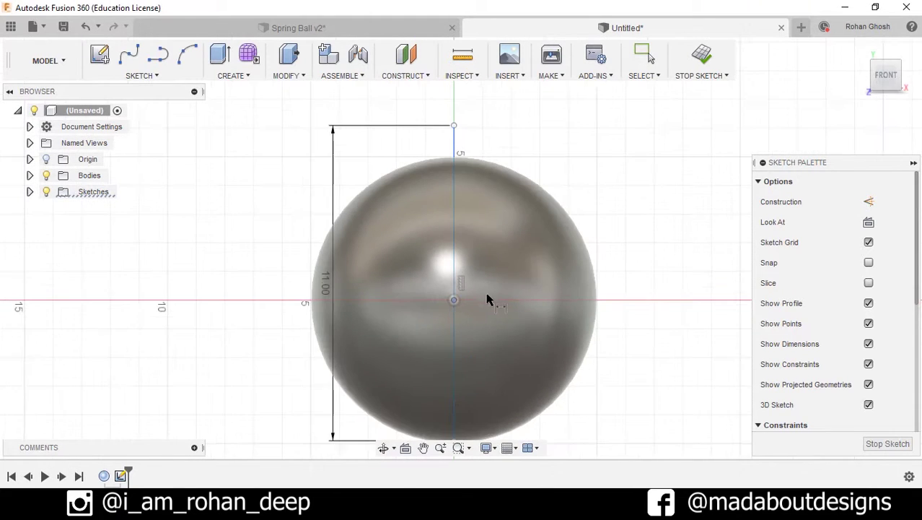
middle_click_drag(487, 300, 472, 381)
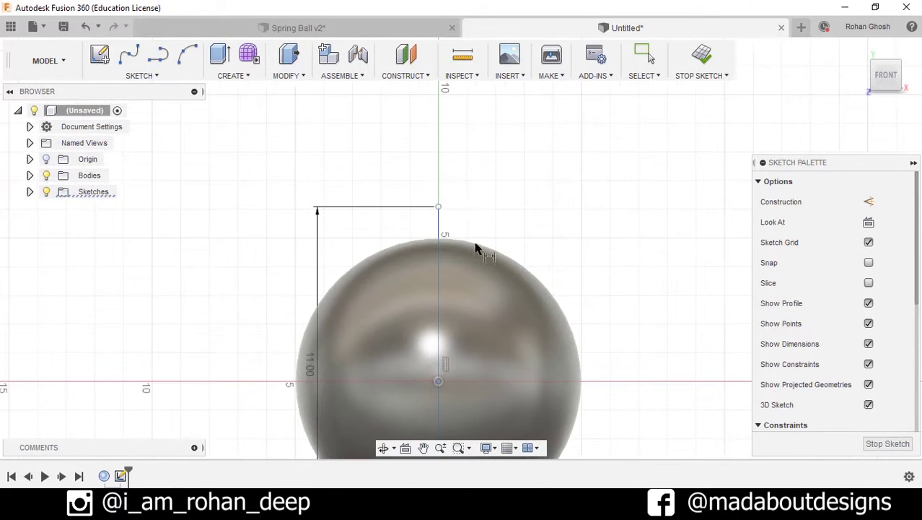
left_click(440, 208)
left_click(625, 261)
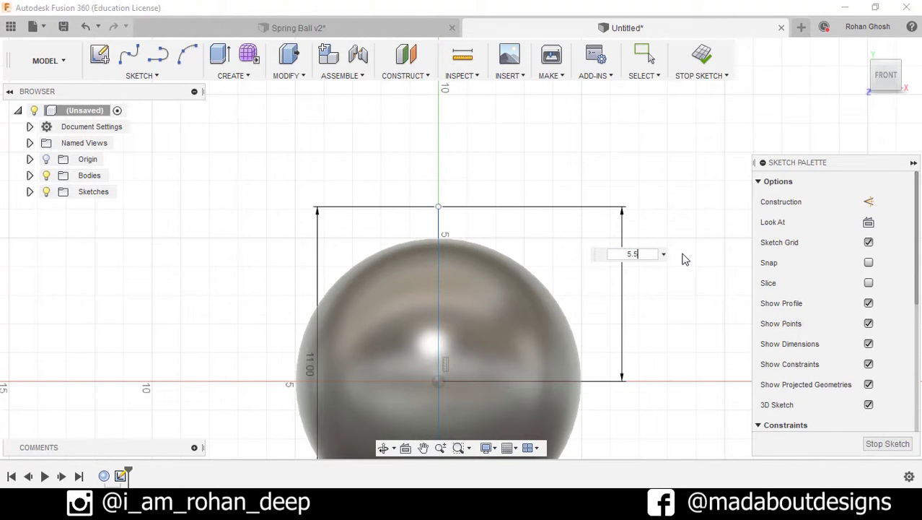
key("Return")
scroll(638, 237, "down", 2)
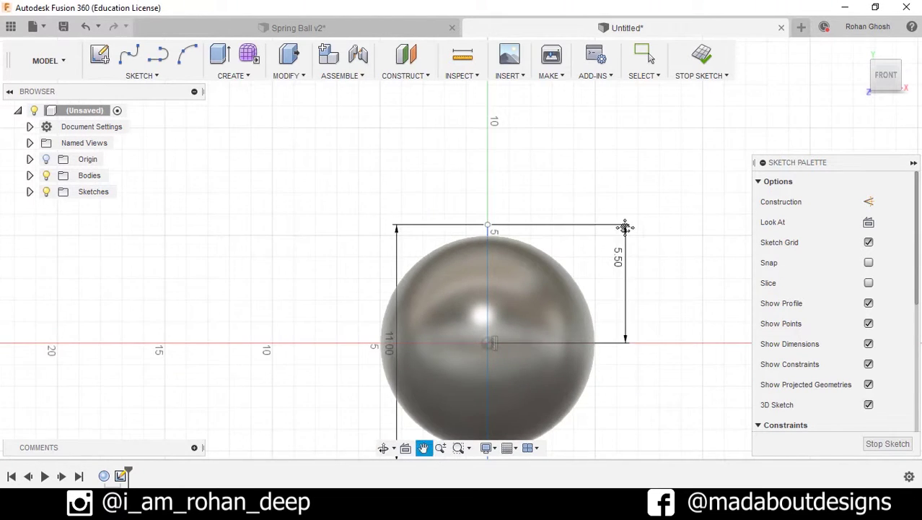
left_click(700, 57)
scroll(656, 209, "down", 2)
middle_click_drag(654, 216, 637, 242, "shift")
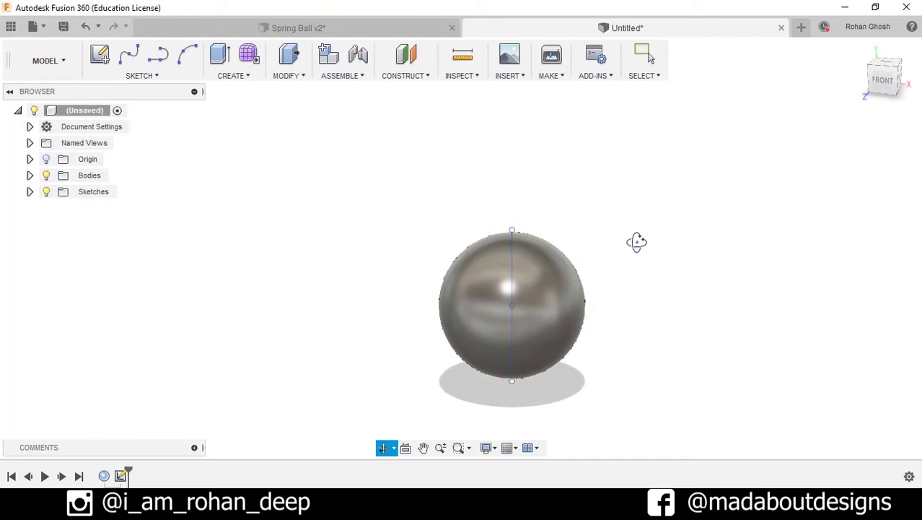
Step: Create a plane along the vertical line at distance 0.00, at its bottom end
left_click(426, 76)
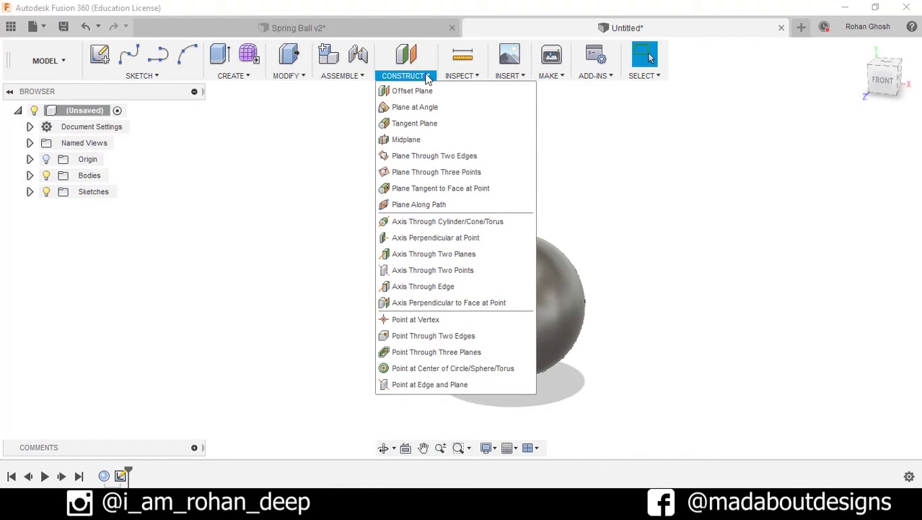
left_click(419, 205)
left_click(512, 291)
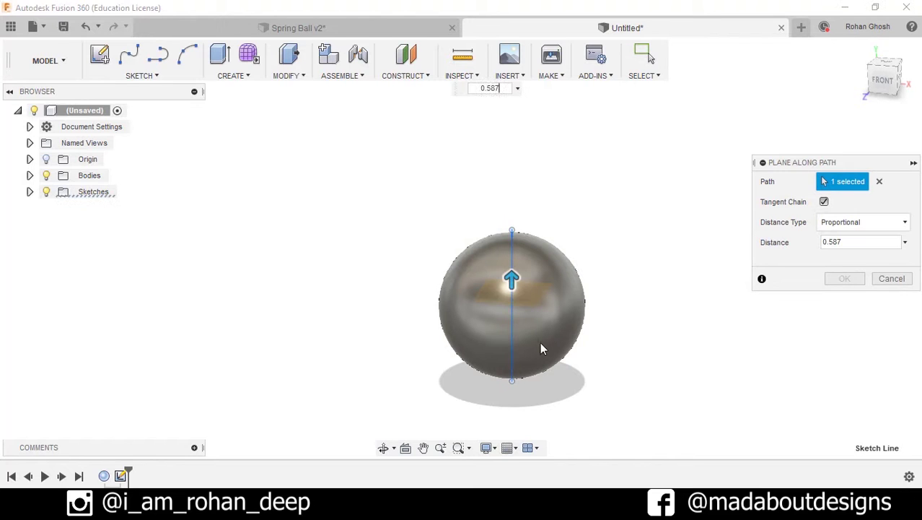
left_click_drag(512, 214, 514, 336)
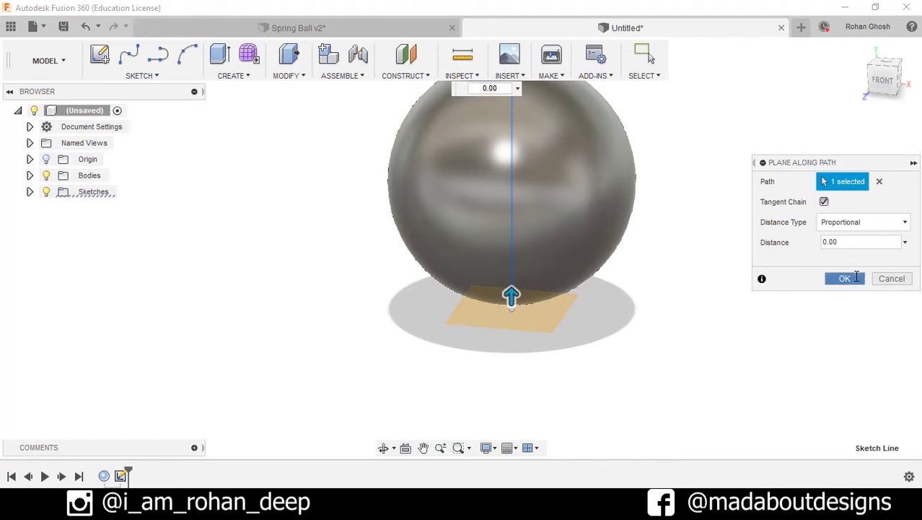
left_click(865, 279)
middle_click_drag(758, 265, 745, 294, "shift")
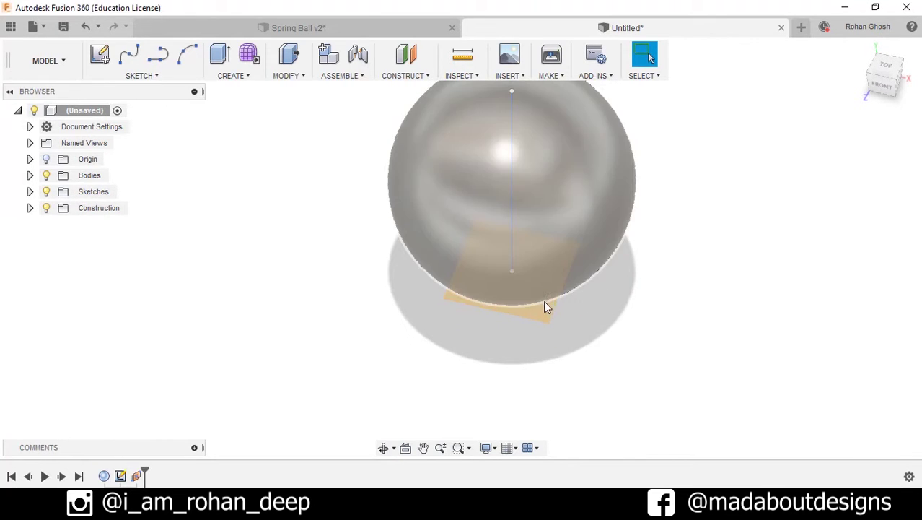
Step: On the new construction plane, sketch a 5 cm line to the right of the centre
left_click(529, 310)
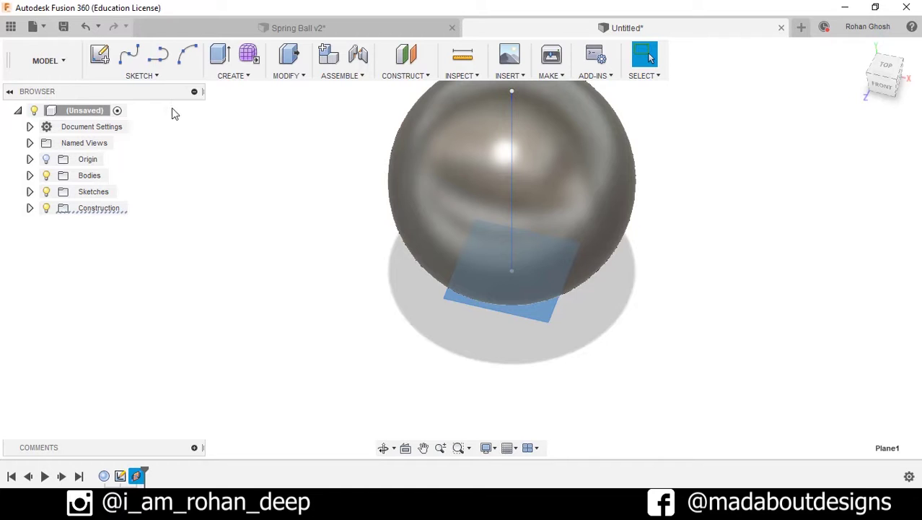
left_click(101, 53)
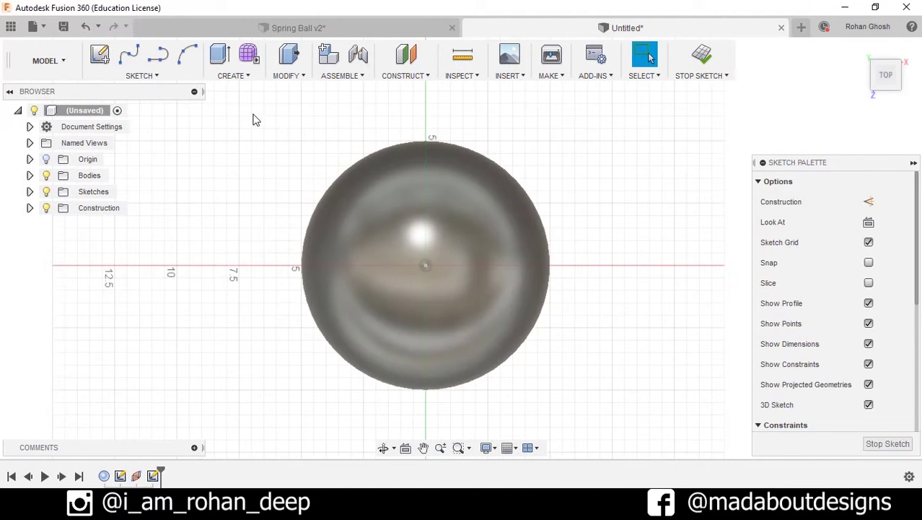
left_click(142, 75)
left_click(119, 108)
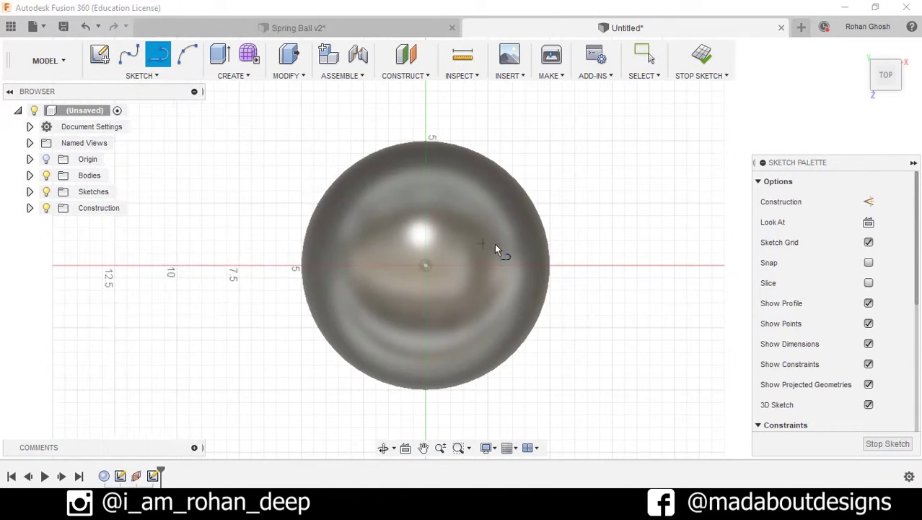
scroll(476, 270, "up", 3)
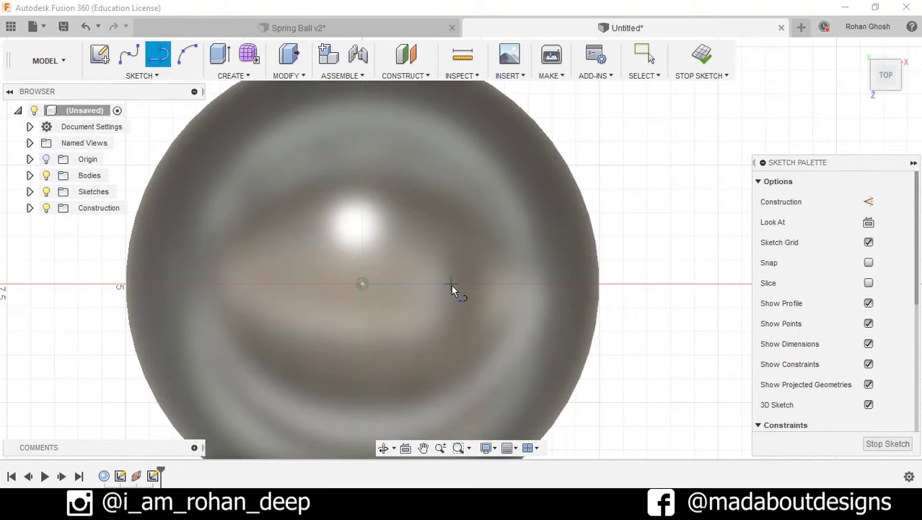
left_click(451, 285)
type("5")
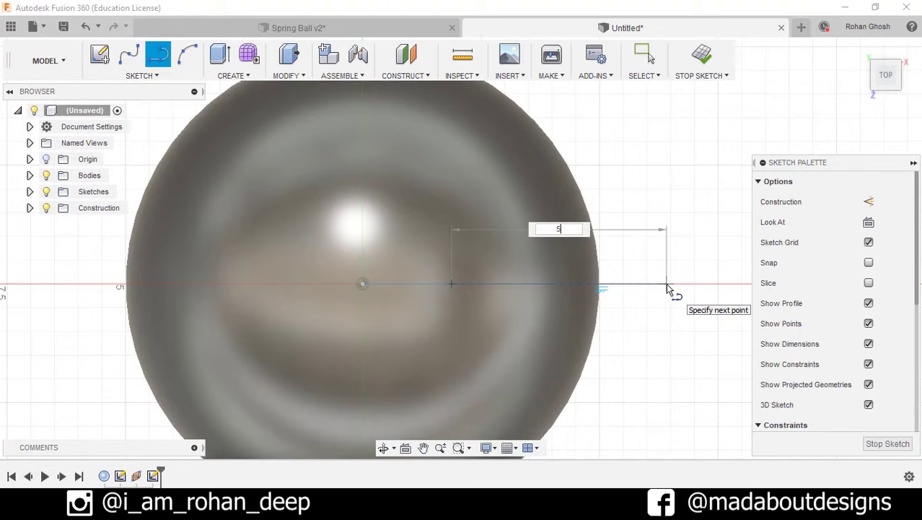
key("Return")
key("Escape")
scroll(666, 289, "down", 1)
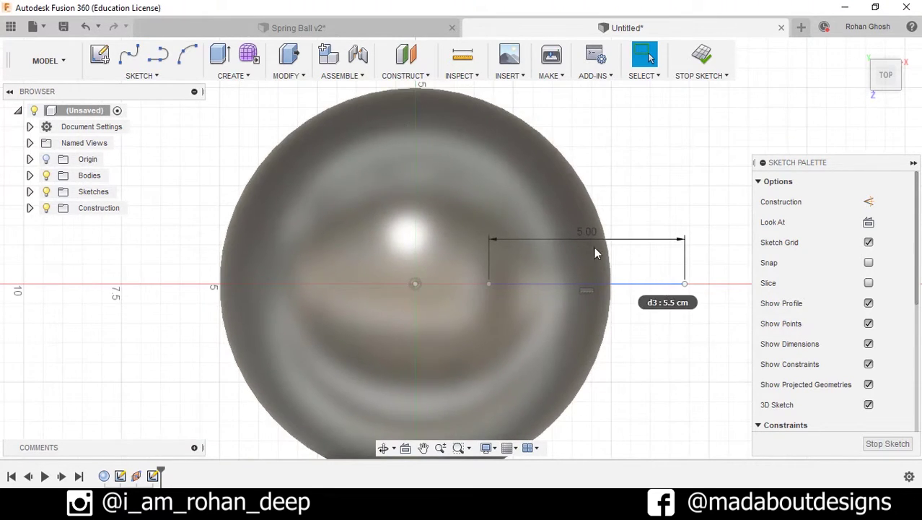
Step: Dimension the line's start 1.50 cm from the sphere's centre and finish the sketch
left_click(157, 77)
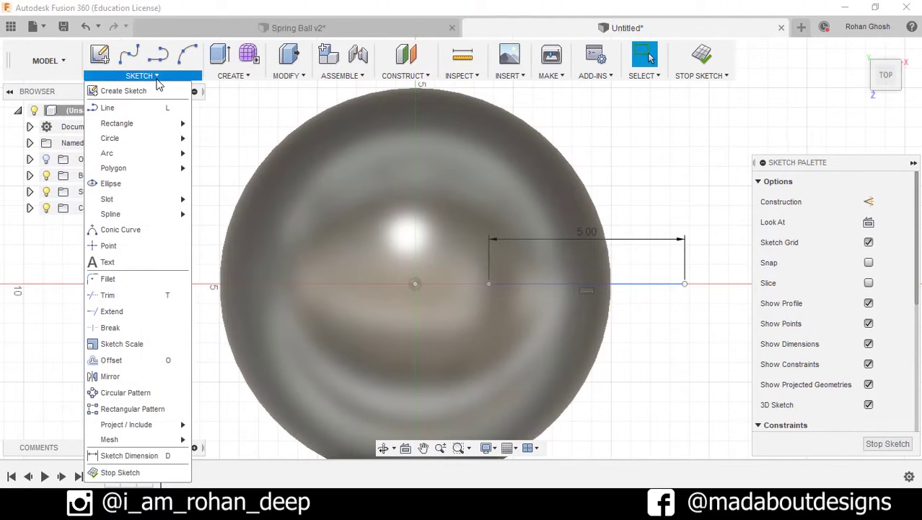
left_click(137, 455)
scroll(424, 331, "up", 2)
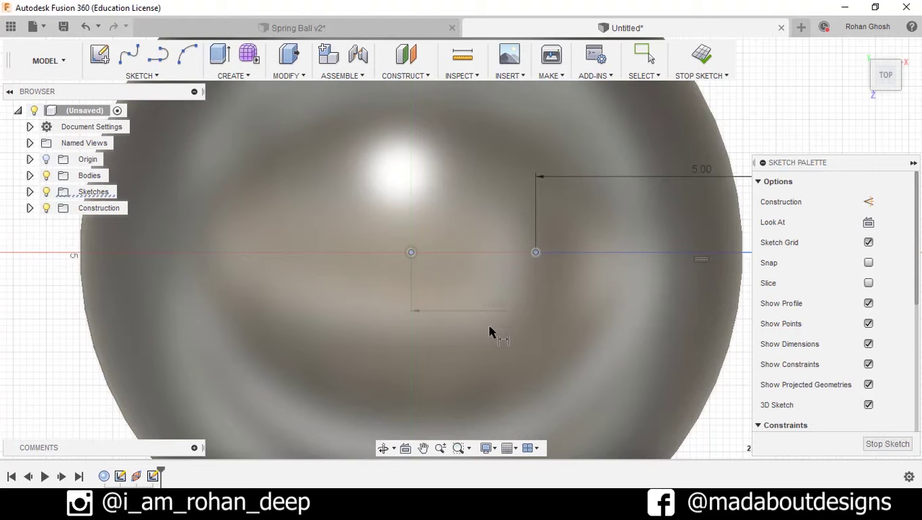
middle_click_drag(482, 298, 500, 249)
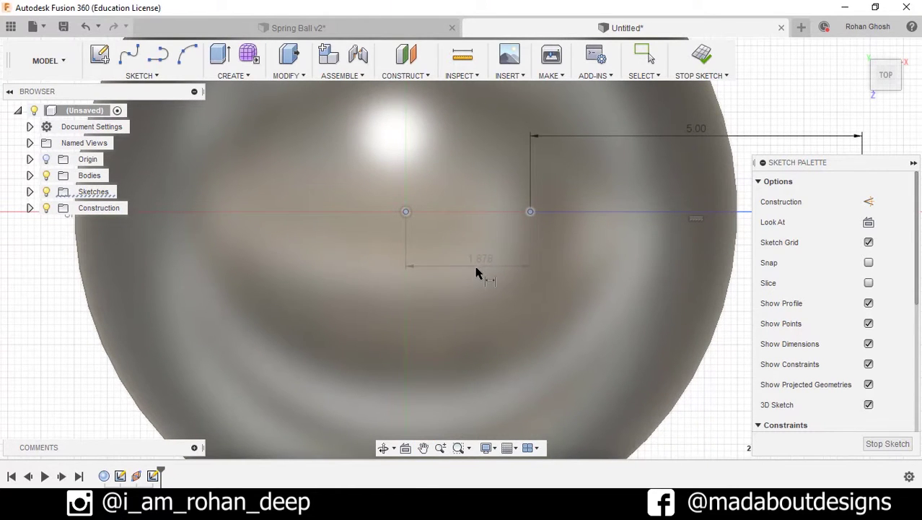
left_click(479, 265)
scroll(547, 305, "down", 2)
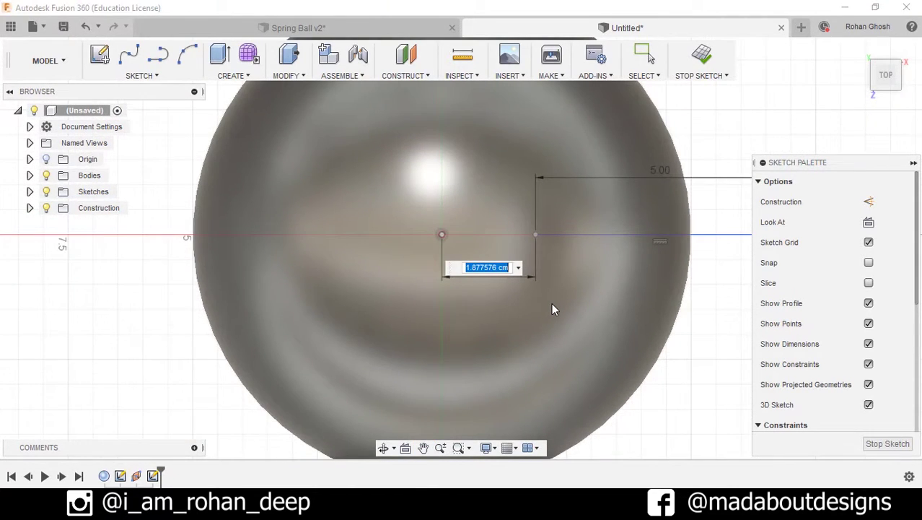
type("1.6")
key("Return")
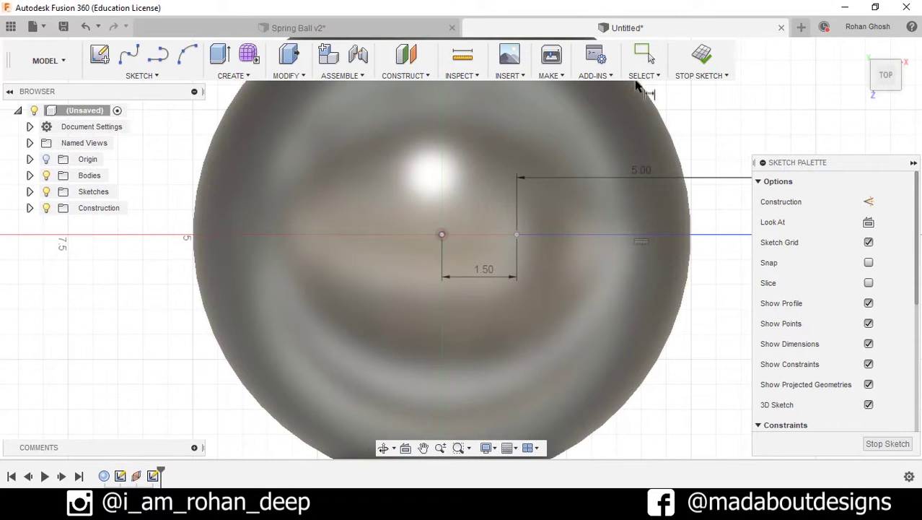
left_click(704, 58)
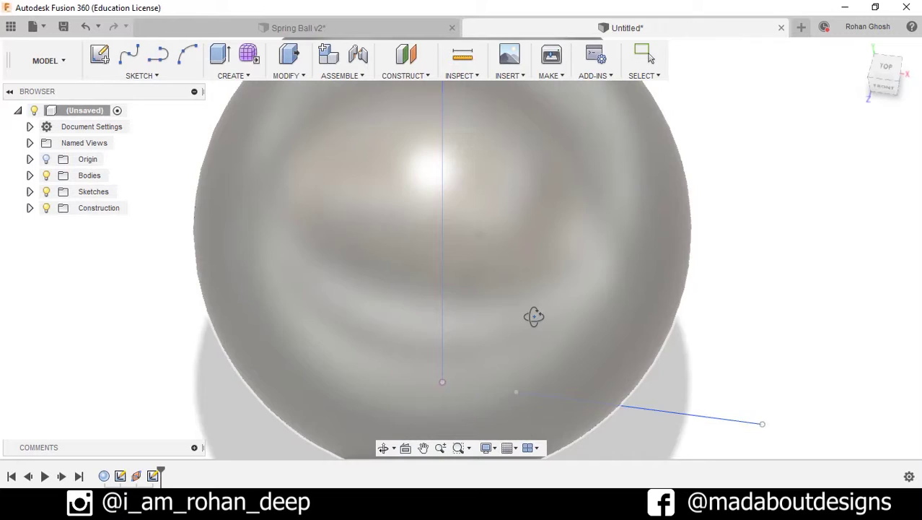
Step: Switch to the Patch surface-modelling workspace
left_click(36, 62)
left_click(37, 118)
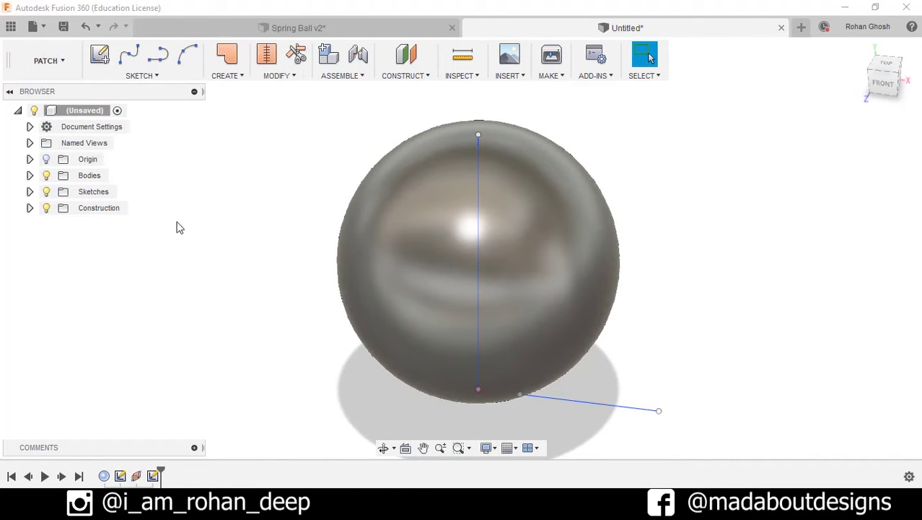
middle_click_drag(249, 275, 222, 243)
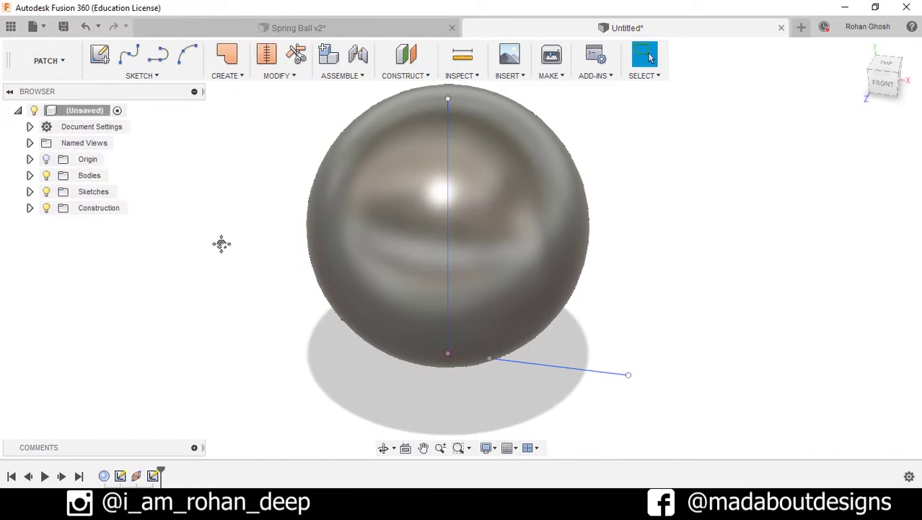
Step: Sweep the 5 cm line along the vertical line with a 3000° twist angle
left_click(225, 76)
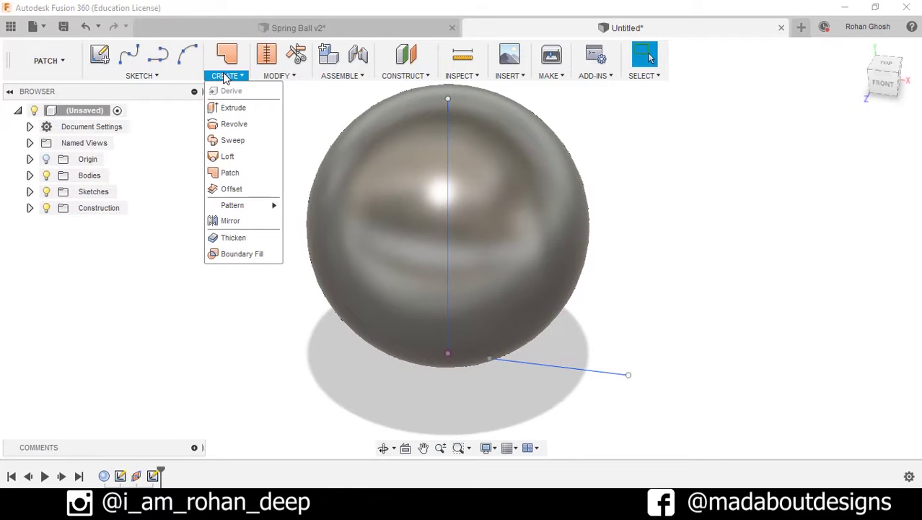
left_click(233, 148)
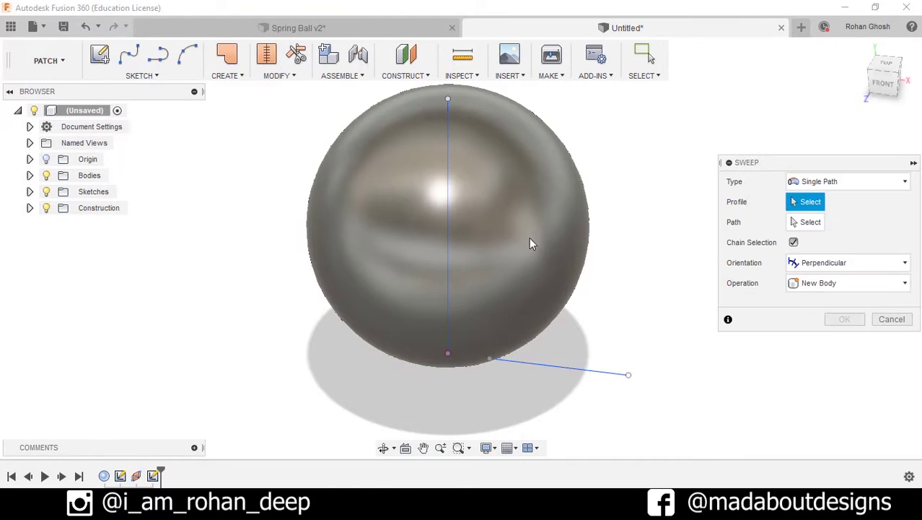
middle_click_drag(529, 237, 444, 154)
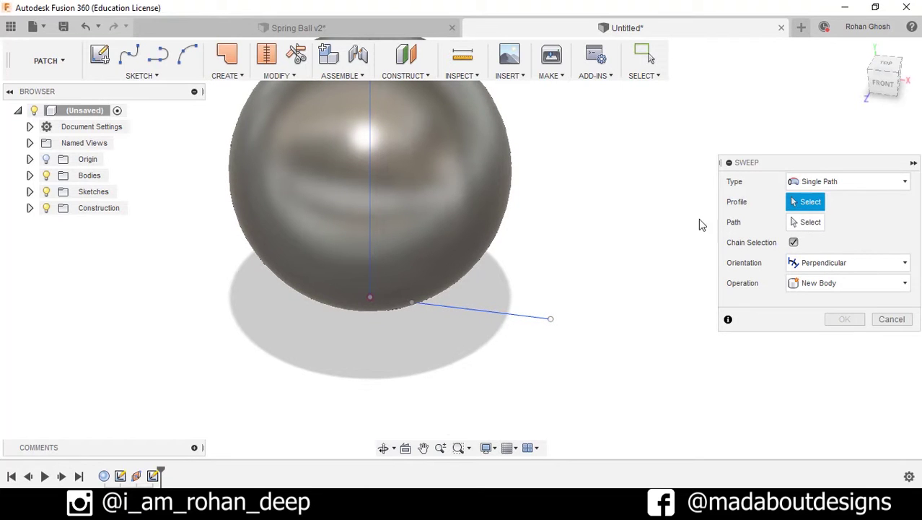
left_click(503, 312)
middle_click_drag(547, 276, 613, 293)
left_click(805, 222)
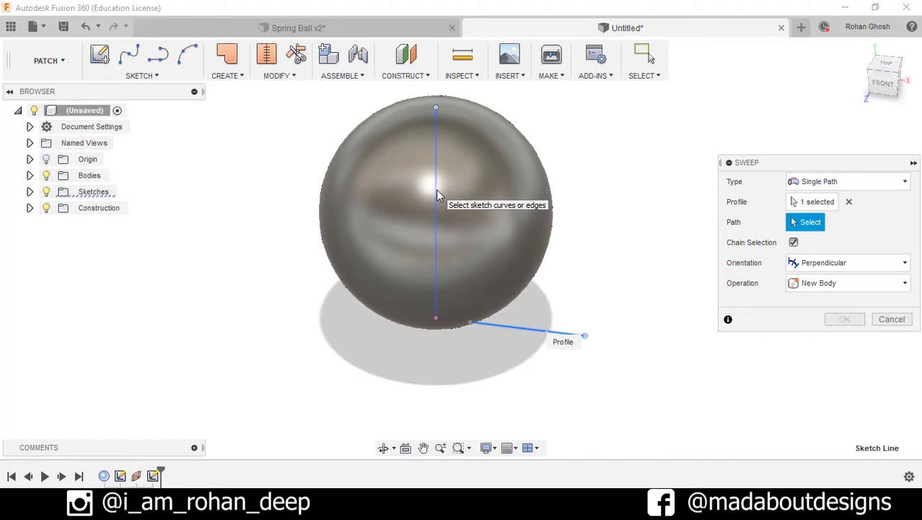
left_click(436, 189)
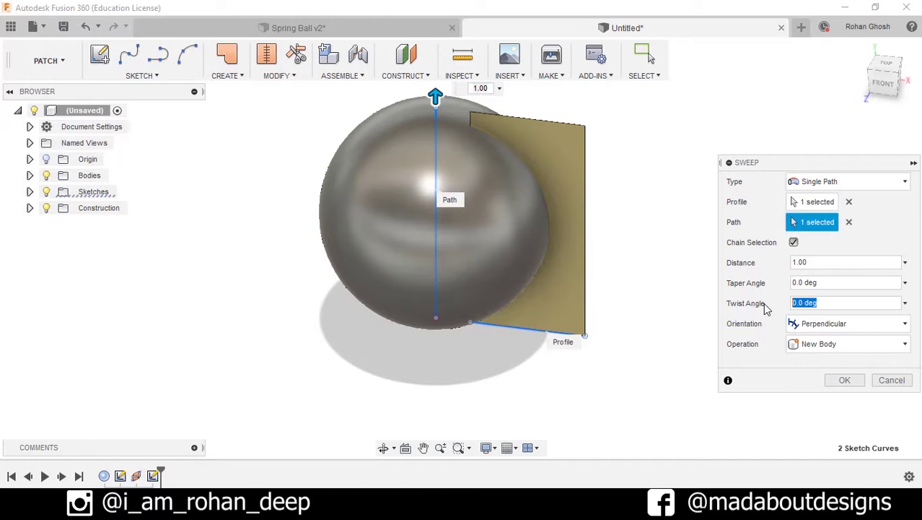
type("3000")
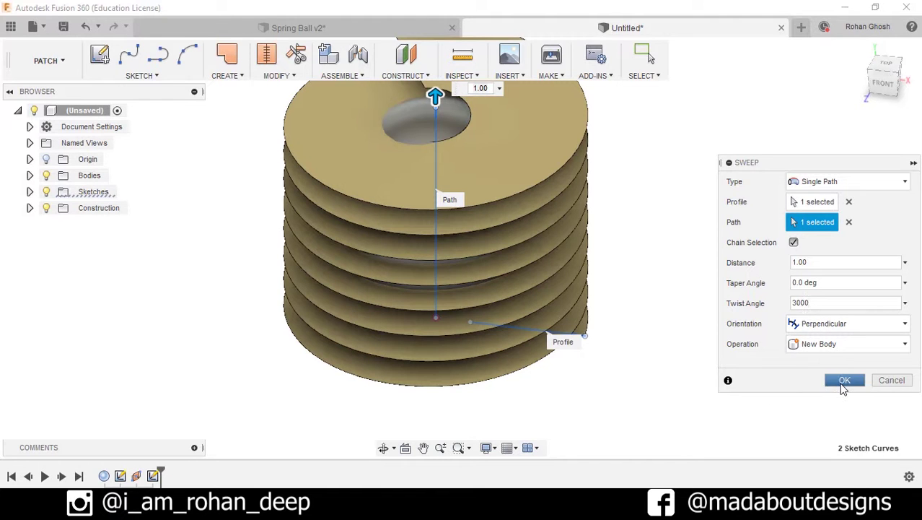
left_click(844, 380)
scroll(769, 365, "down", 2)
middle_click_drag(708, 366, 680, 325)
Step: Trim the spiral surface using the sphere as the tool, removing the part outside it
left_click(288, 76)
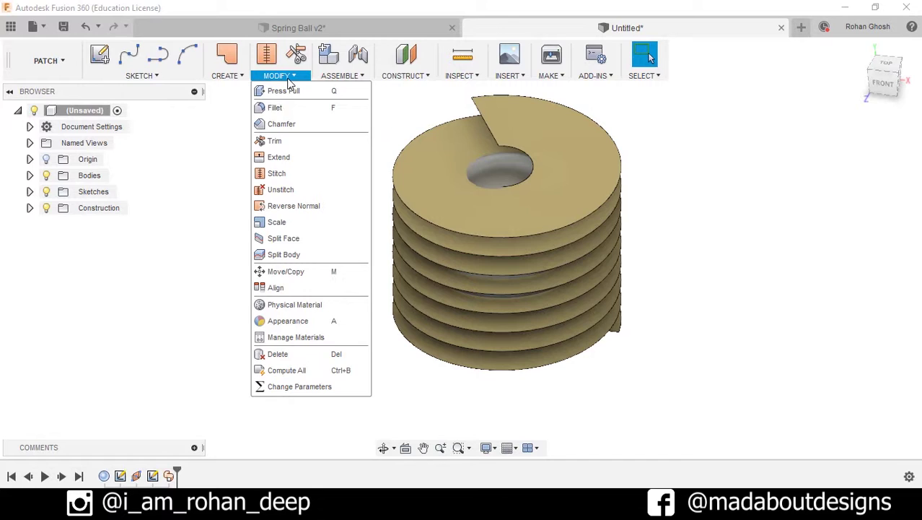
left_click(277, 141)
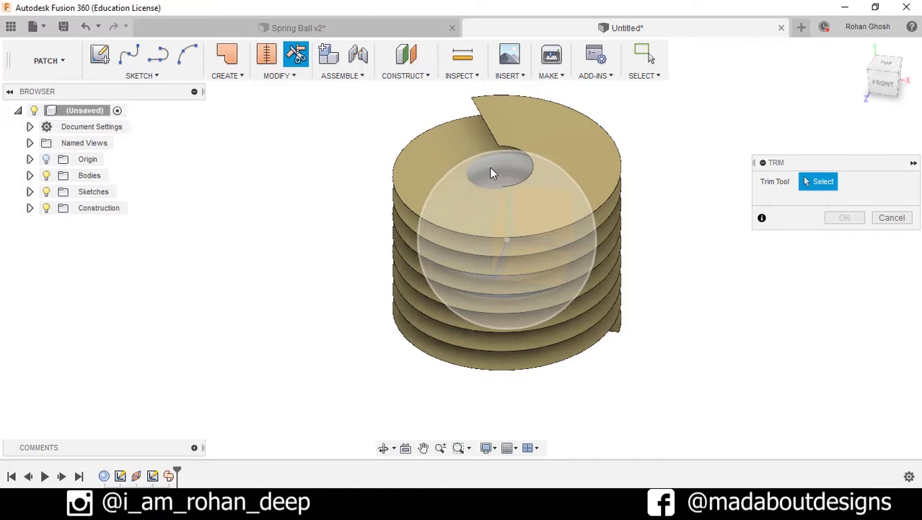
left_click(490, 169)
mouse_move(648, 268)
middle_mouse_down()
mouse_move(659, 270)
mouse_move(645, 278)
mouse_move(644, 256)
middle_mouse_up()
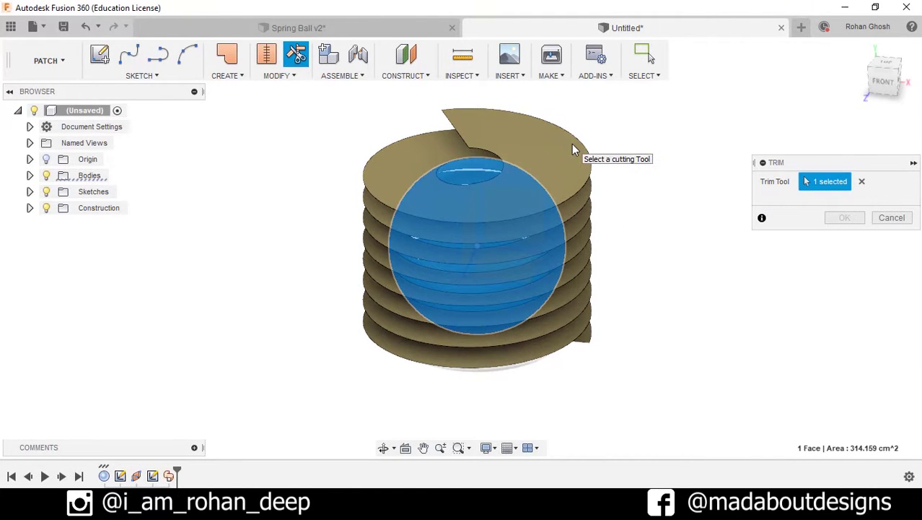
left_click(571, 143)
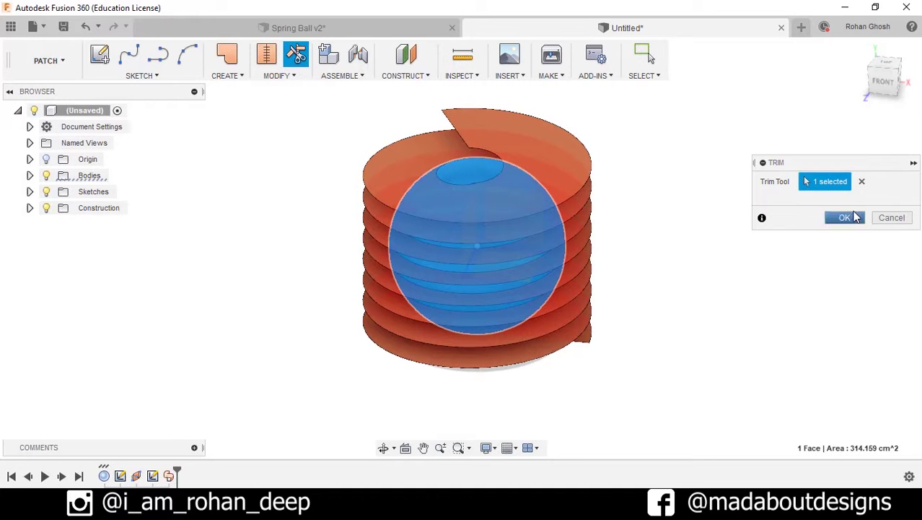
left_click(846, 218)
key("F4")
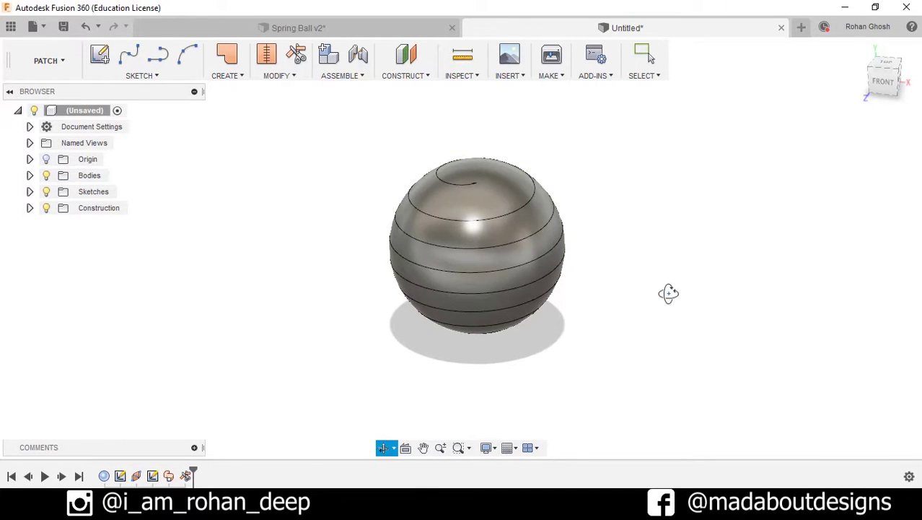
left_click_drag(669, 294, 732, 302)
key("Escape")
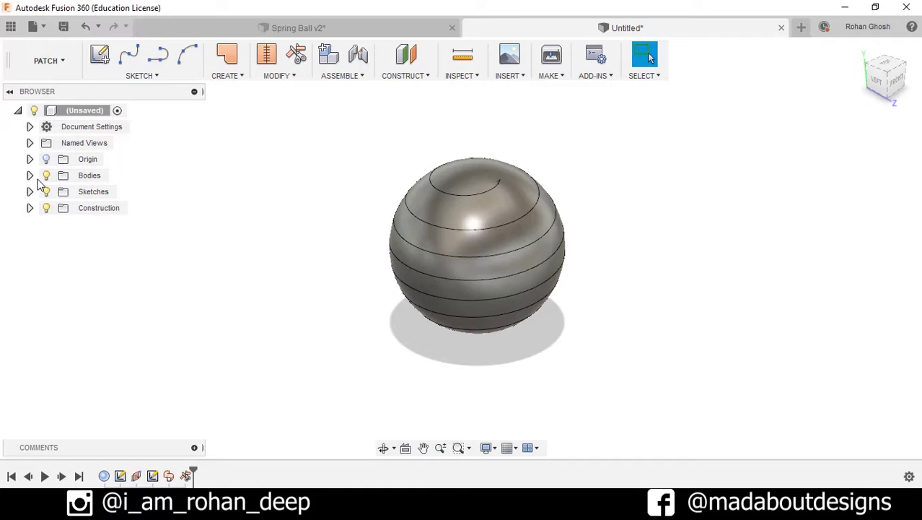
Step: Turn off Body1, the grey sphere, in the Browser so only the spiral shows
left_click(29, 175)
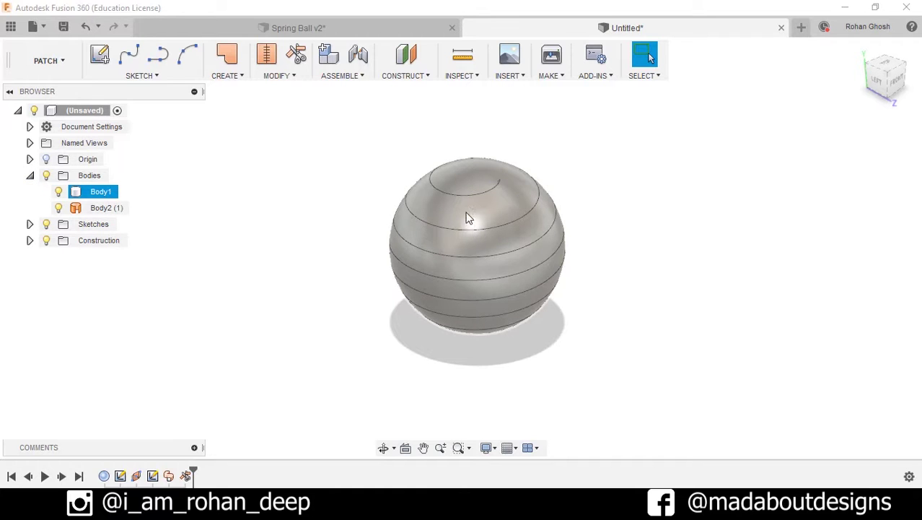
left_click(58, 192)
left_click(489, 197)
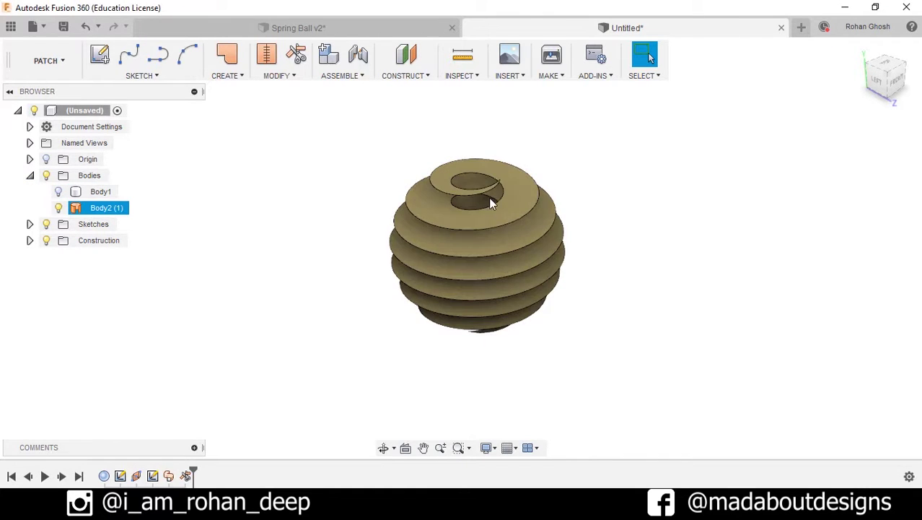
left_click(589, 306)
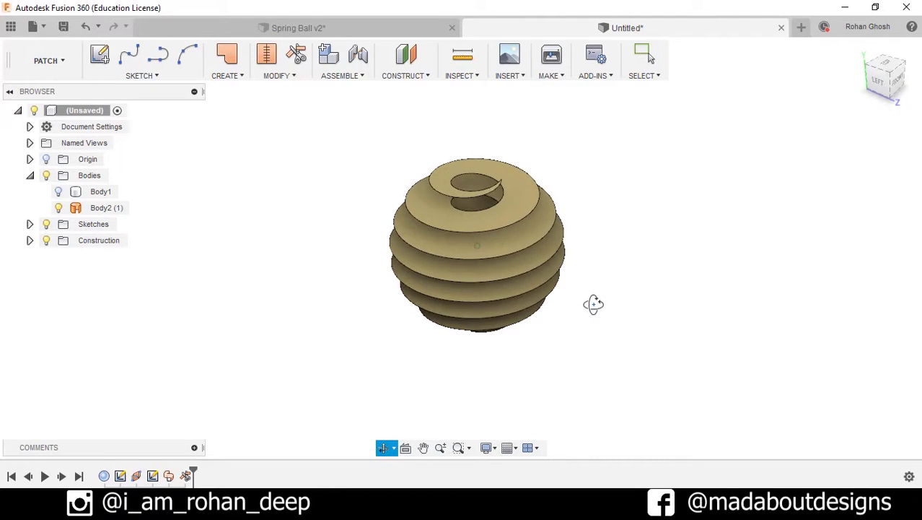
Step: Create a plane along the spiral edge at distance 0.00, at the spiral's bottom end
left_click(428, 78)
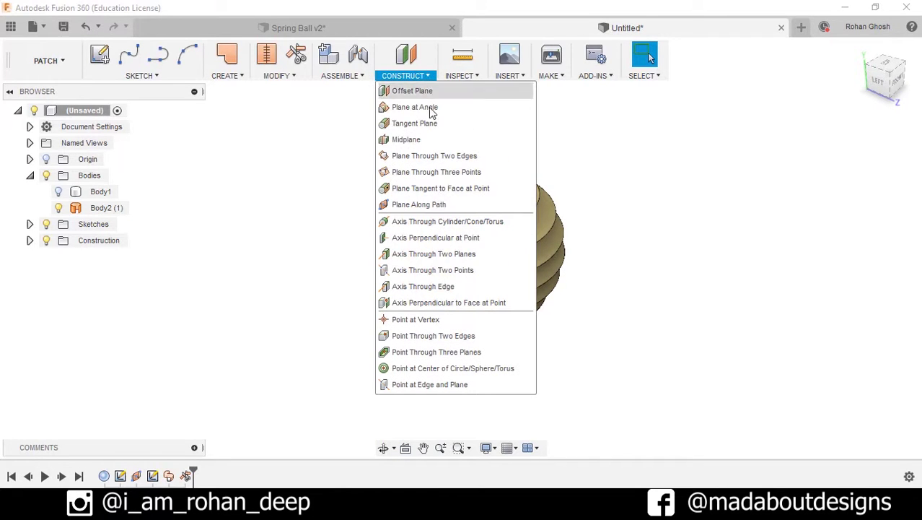
left_click(426, 205)
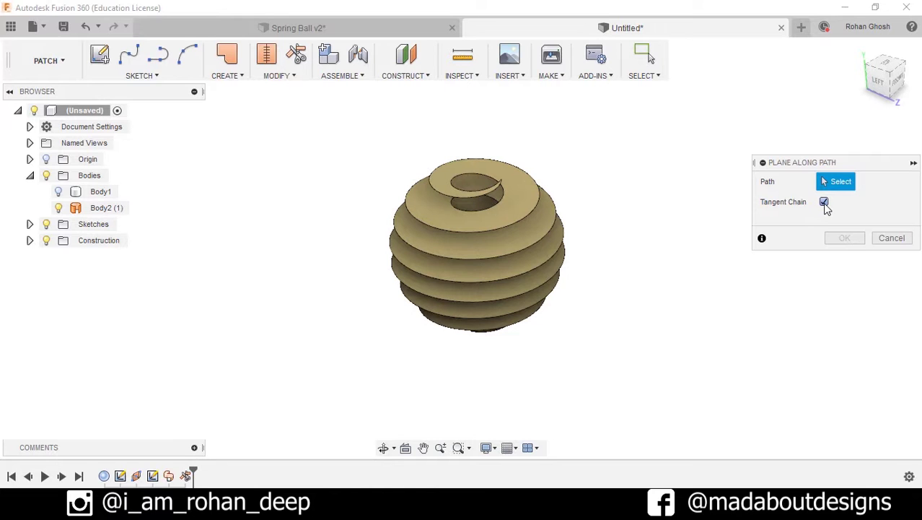
middle_click_drag(511, 362, 503, 337, "shift")
scroll(503, 336, "up", 5)
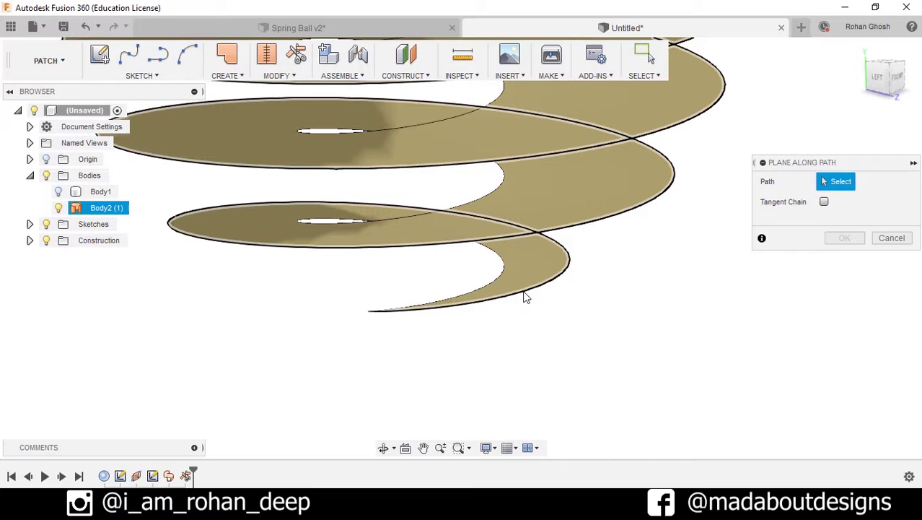
left_click(524, 293)
scroll(483, 350, "down", 3)
middle_click_drag(476, 352, 501, 354, "shift")
left_click_drag(528, 302, 419, 328)
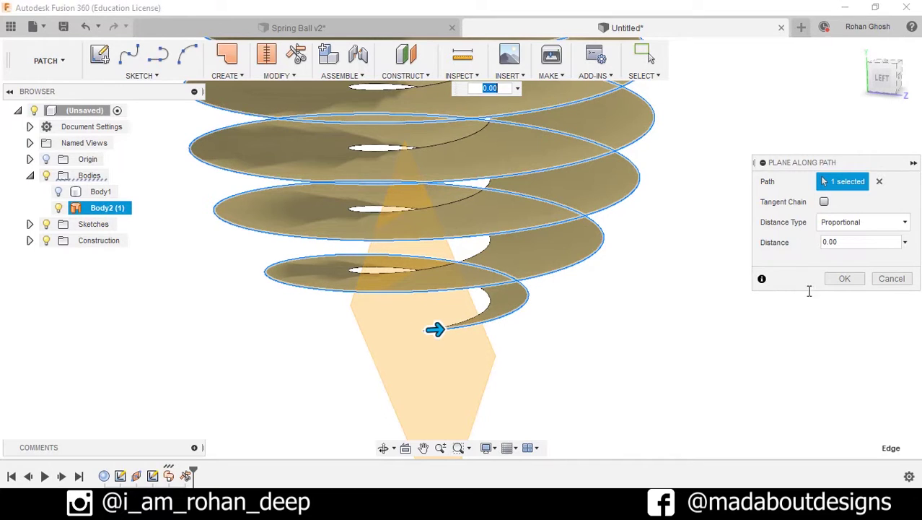
left_click(843, 281)
middle_click_drag(719, 315, 444, 208, "shift")
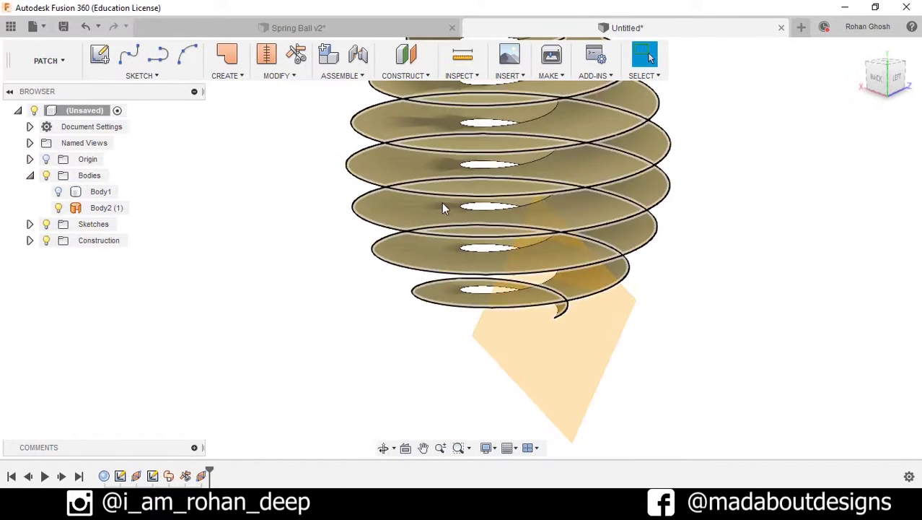
Step: Sketch a 0.50 diameter circle centred on the spiral's end on the new plane
left_click(101, 54)
left_click(589, 374)
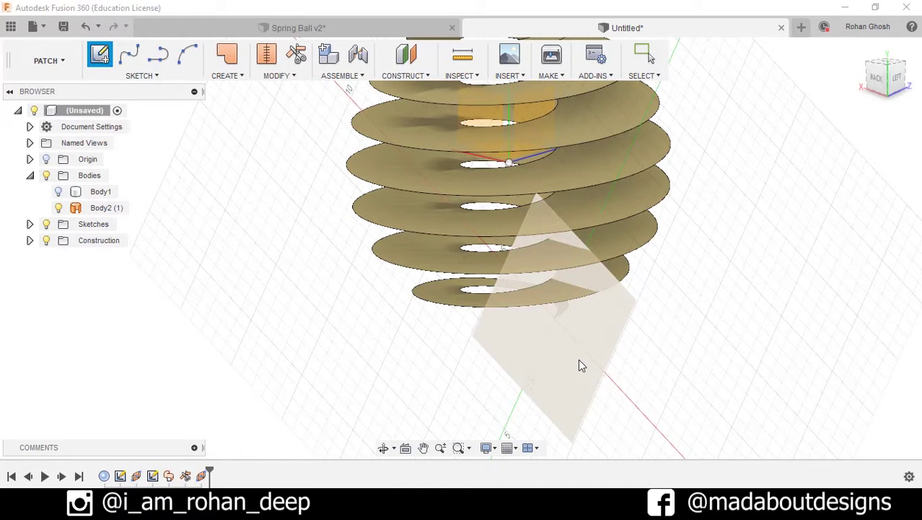
left_click(578, 365)
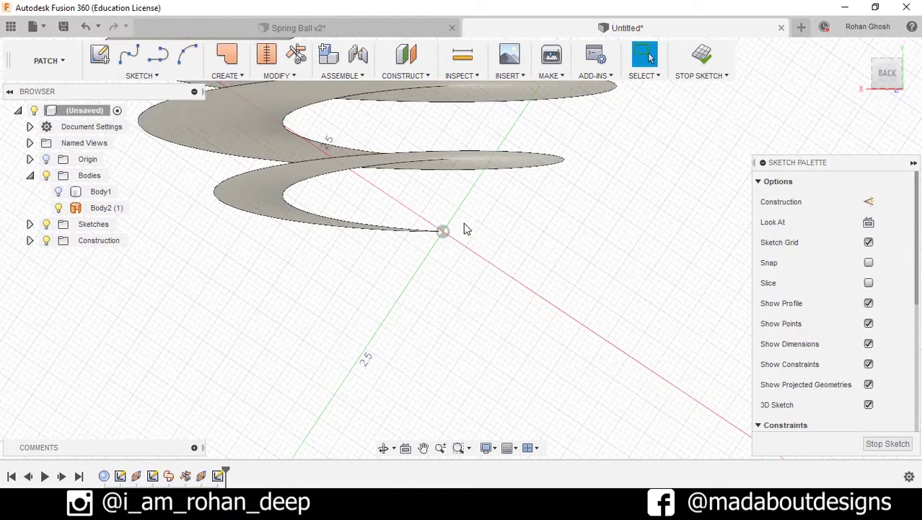
scroll(465, 229, "up", 3)
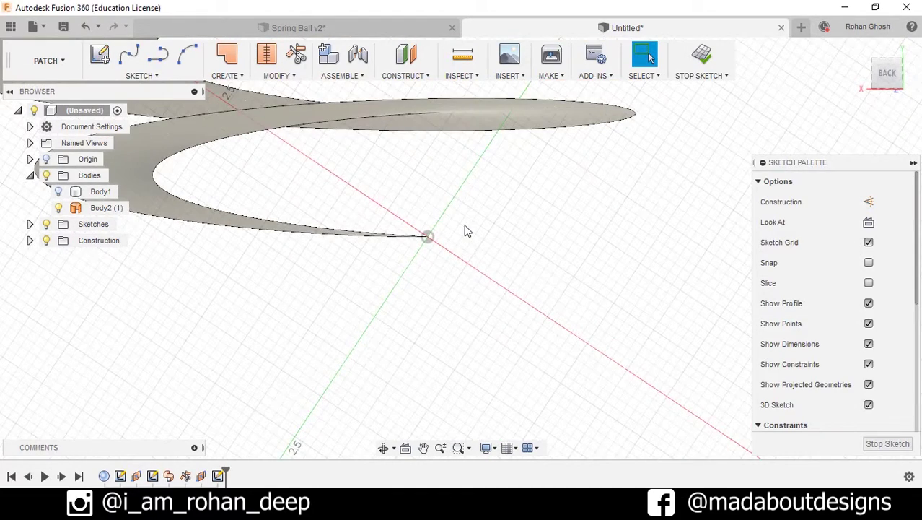
left_click(140, 76)
mouse_move(159, 138)
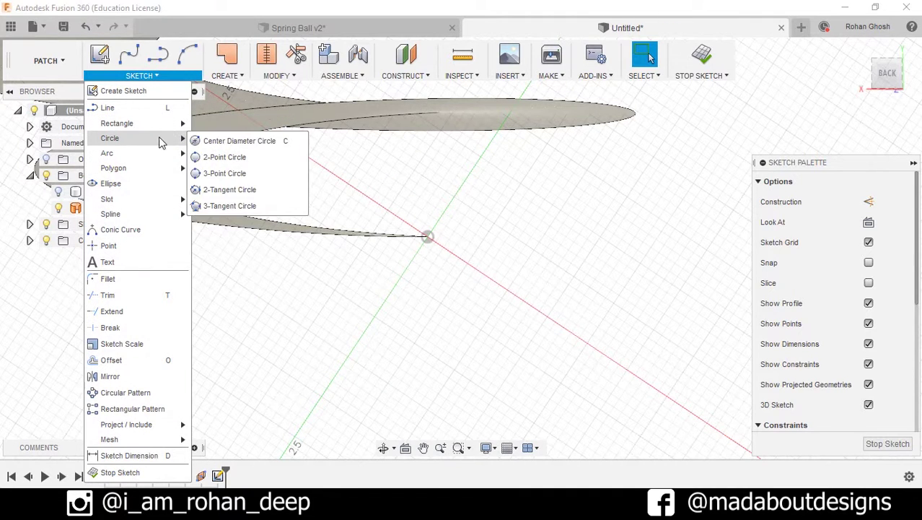
left_click(293, 140)
scroll(395, 244, "up", 3)
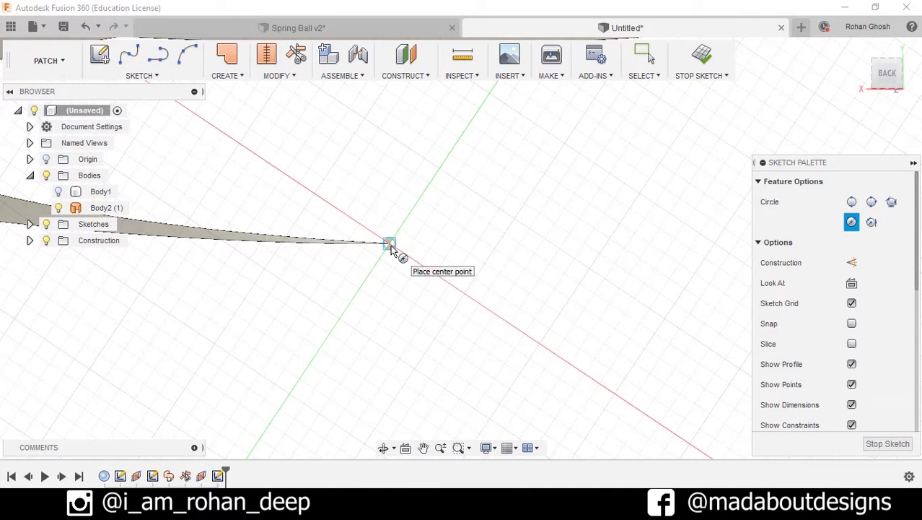
left_click(391, 243)
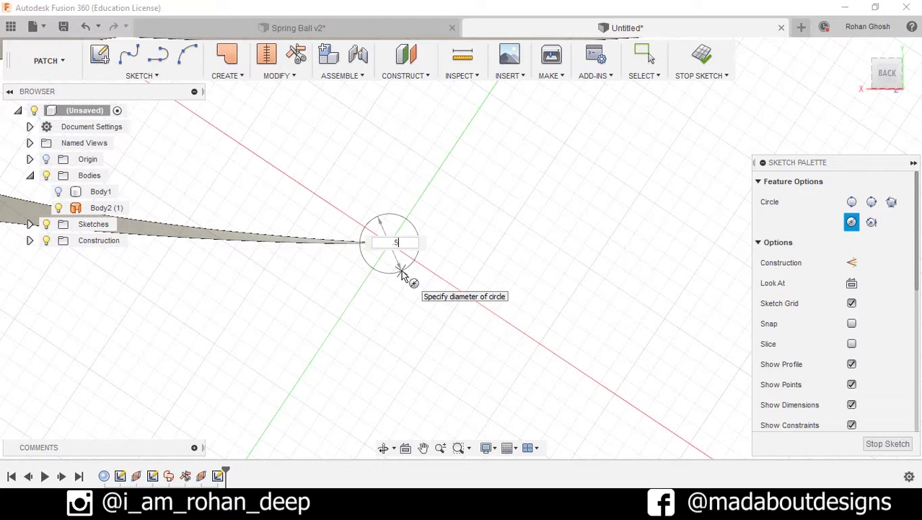
key("Return")
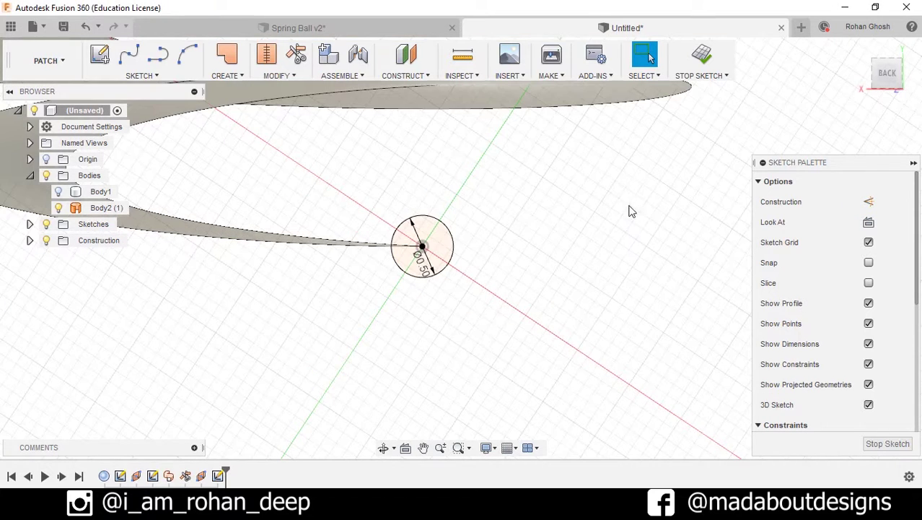
left_click(697, 72)
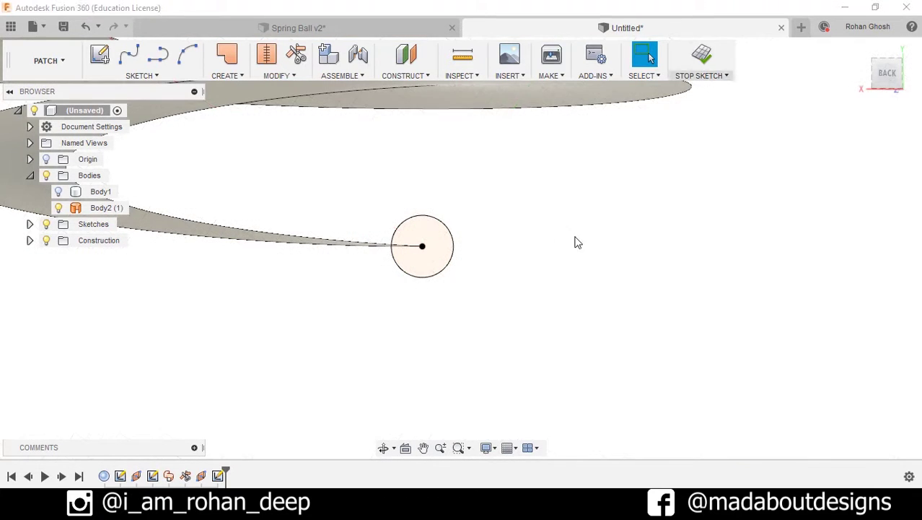
Step: Switch back to the Model workspace
left_click(47, 62)
left_click(53, 94)
middle_click_drag(486, 245, 215, 101, "shift")
Step: Sweep the 0.50 circle along the spiral edge, with chain selection off, creating coil Body3
left_click(236, 77)
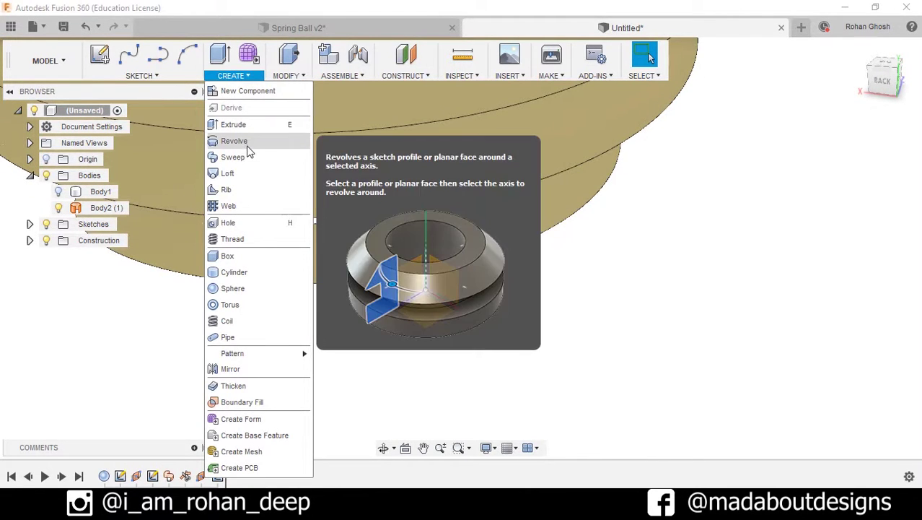
left_click(246, 156)
middle_click_drag(490, 315, 478, 295, "shift")
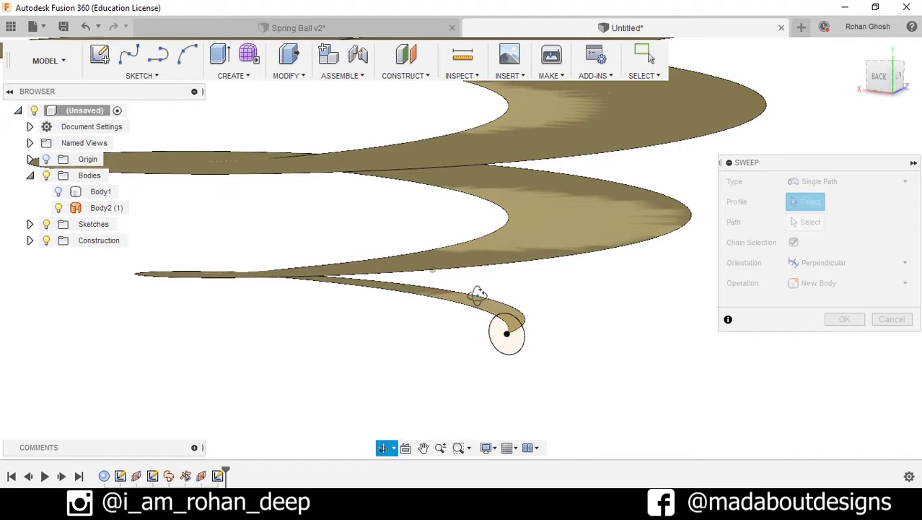
left_click(508, 339)
middle_click_drag(616, 321, 625, 315, "shift")
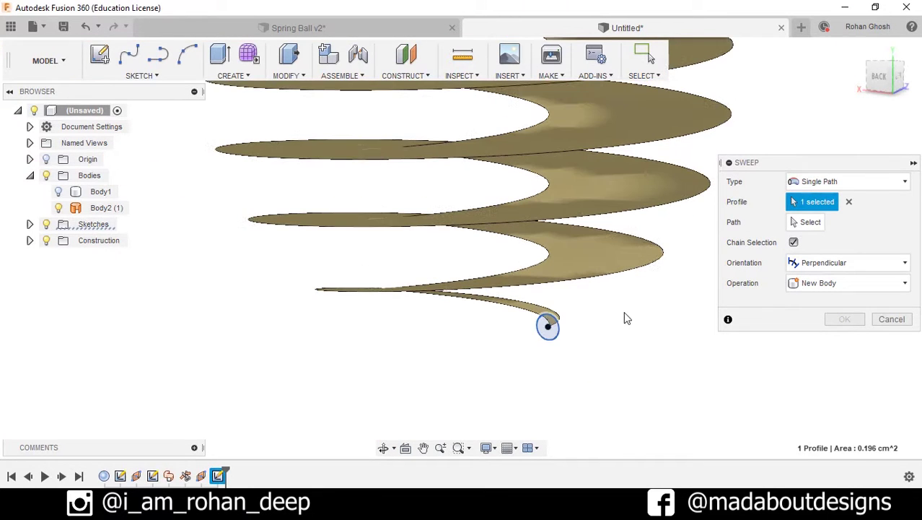
left_click(803, 222)
middle_click_drag(645, 350, 632, 358, "shift")
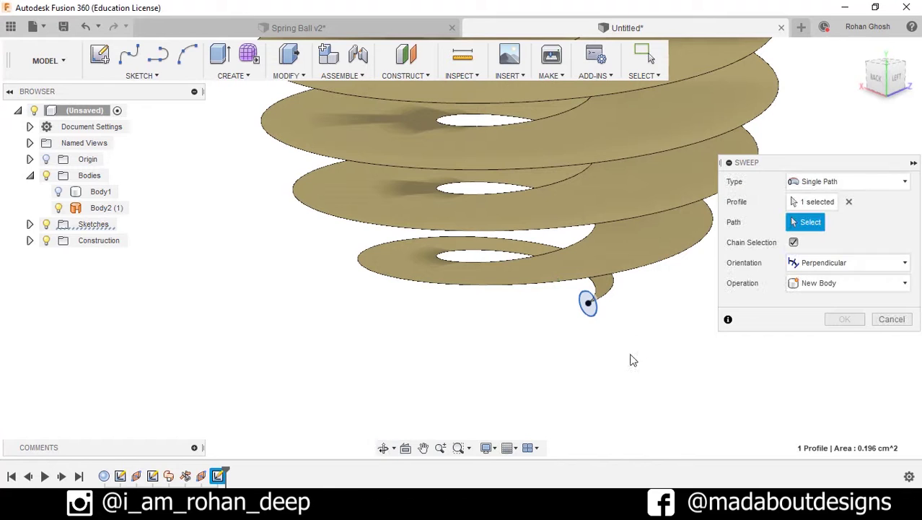
left_click(794, 242)
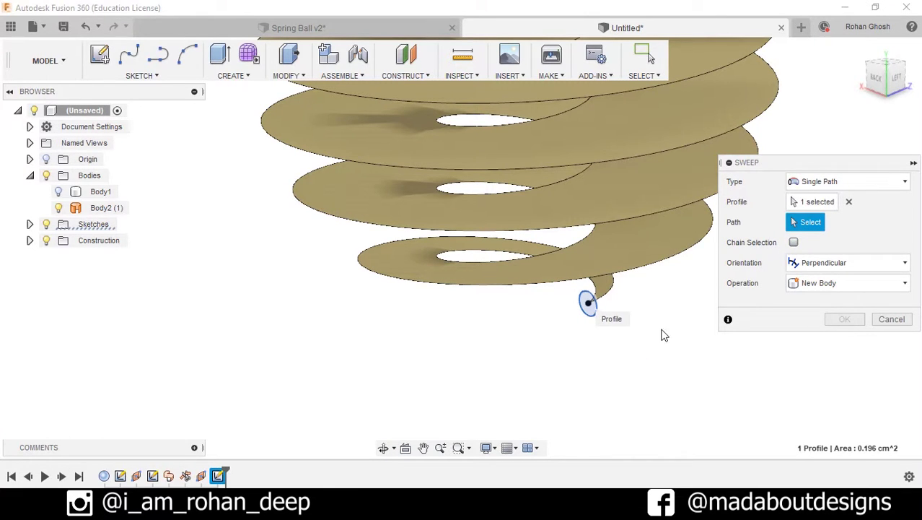
mouse_move(649, 332)
middle_mouse_down("shift")
mouse_move(615, 350)
mouse_move(618, 285)
middle_mouse_up("shift")
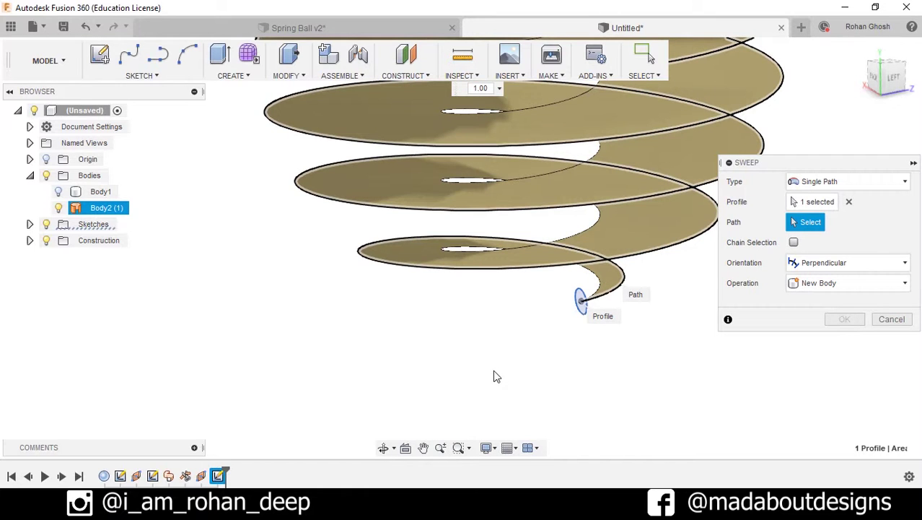
left_click(439, 370)
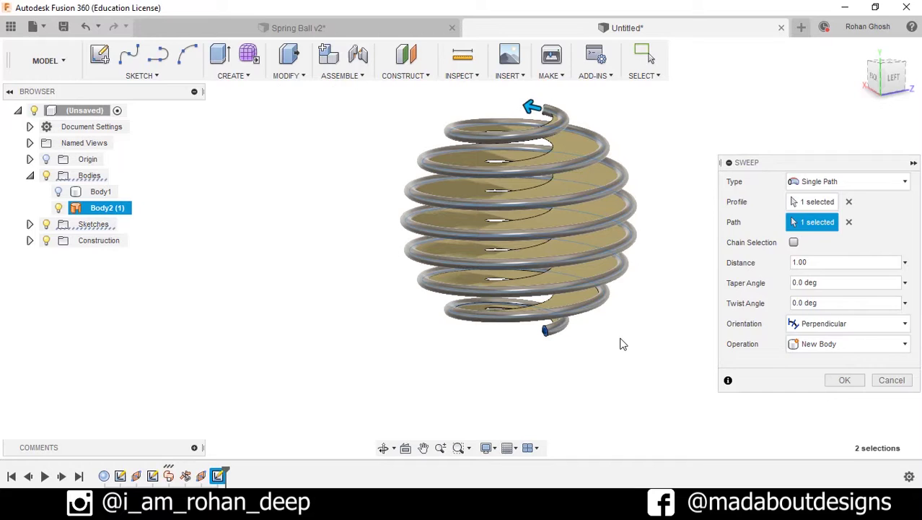
left_click(844, 381)
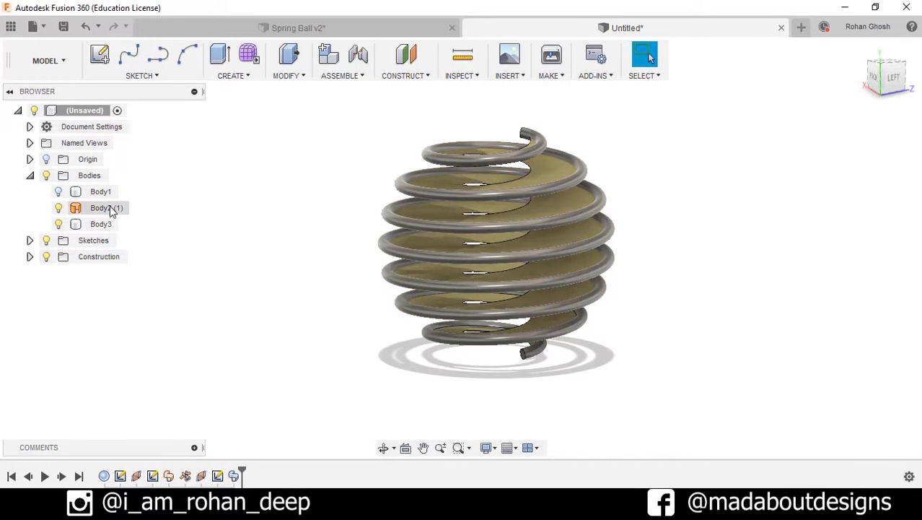
Step: Hide the spiral ribbon body and place a sphere on the coil's upper end face
left_click(58, 208)
middle_click_drag(246, 232, 449, 227, "shift")
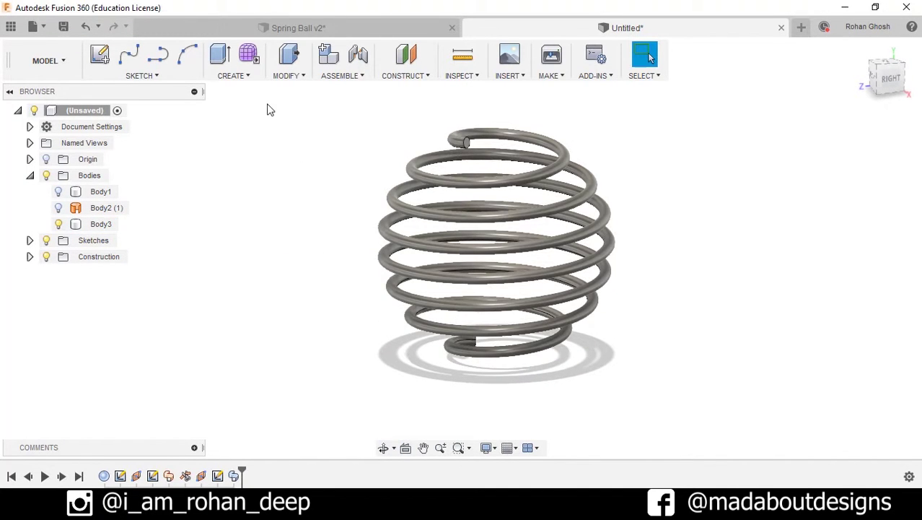
left_click(250, 77)
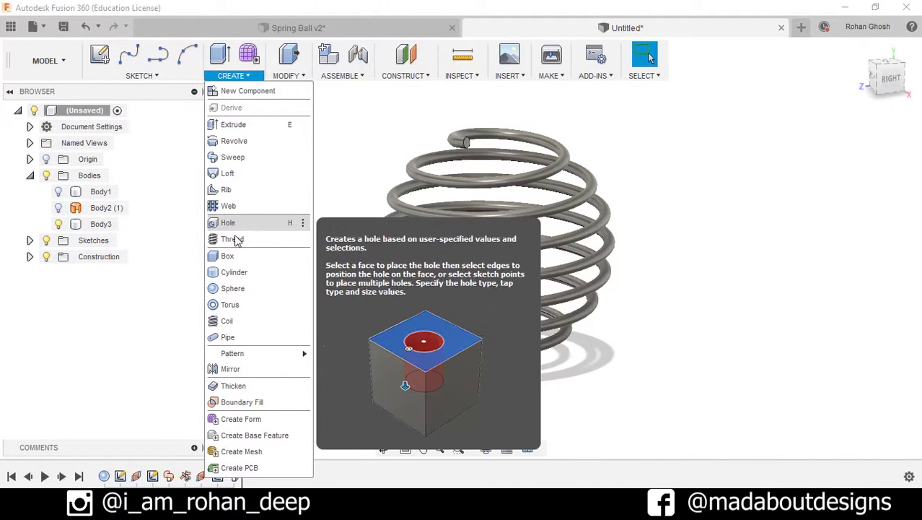
left_click(232, 289)
scroll(483, 180, "up", 3)
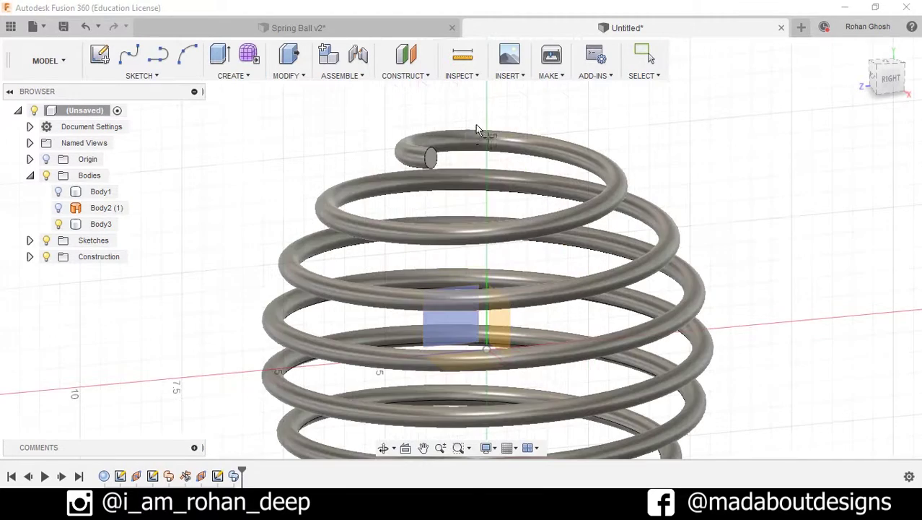
middle_click_drag(439, 154, 431, 167, "shift")
scroll(430, 166, "up", 5)
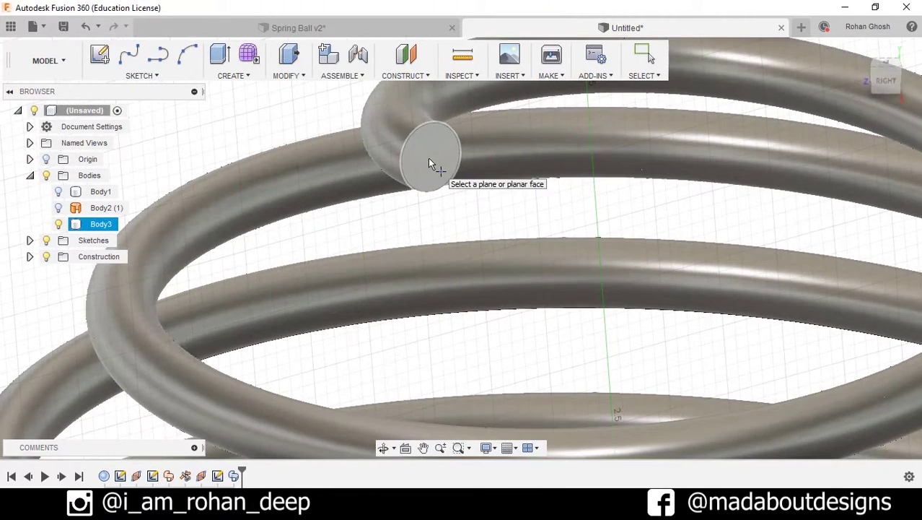
scroll(430, 161, "down", 2)
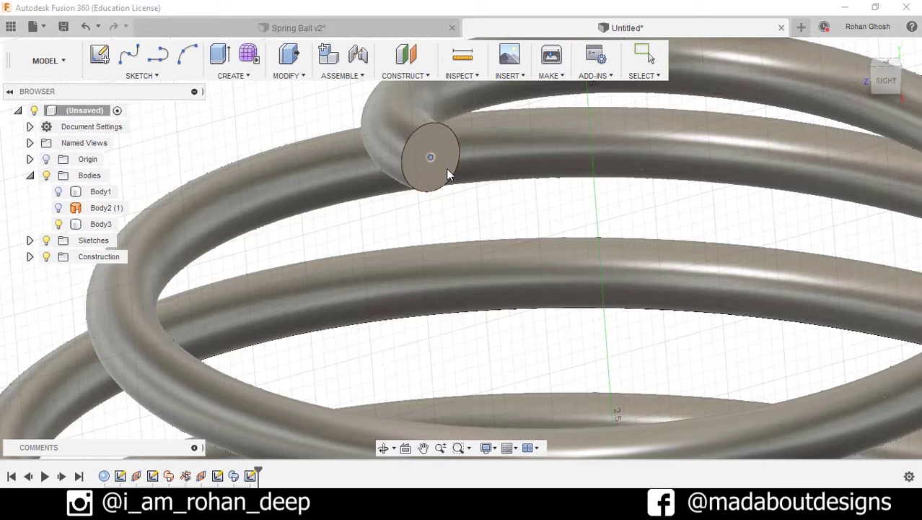
left_click(433, 162)
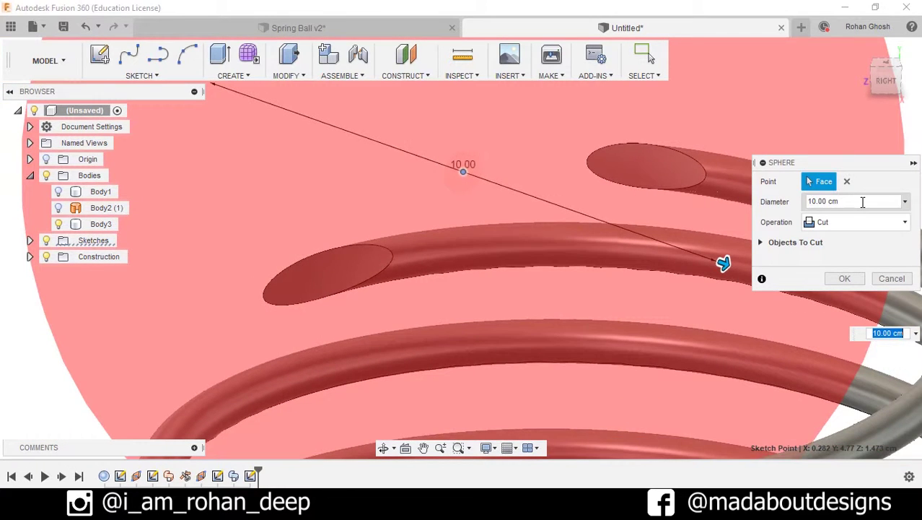
Step: Give the sphere a 0.5 cm diameter and a Join operation, then confirm it
left_click(823, 201)
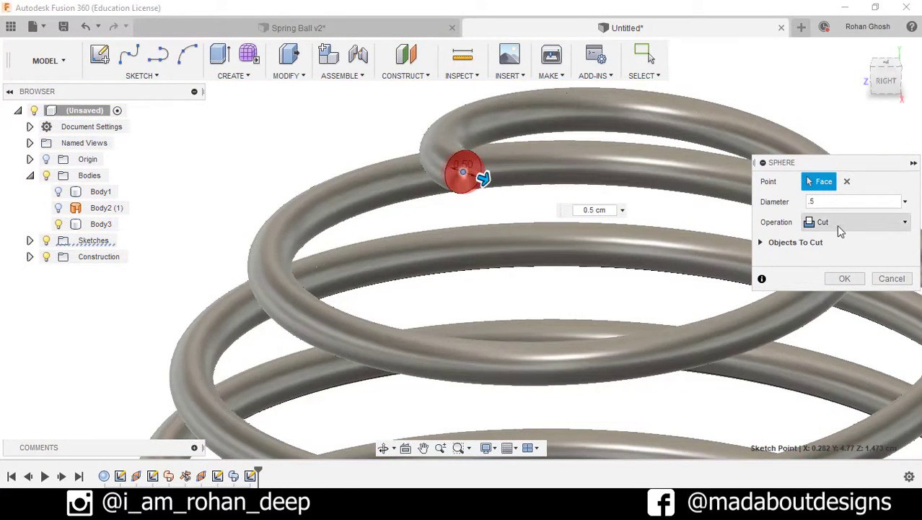
left_click(837, 223)
left_click(839, 243)
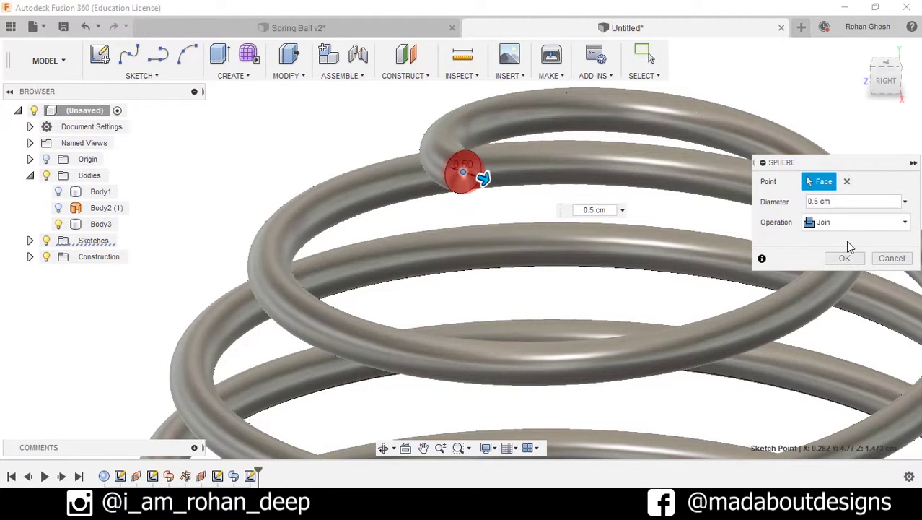
left_click(844, 278)
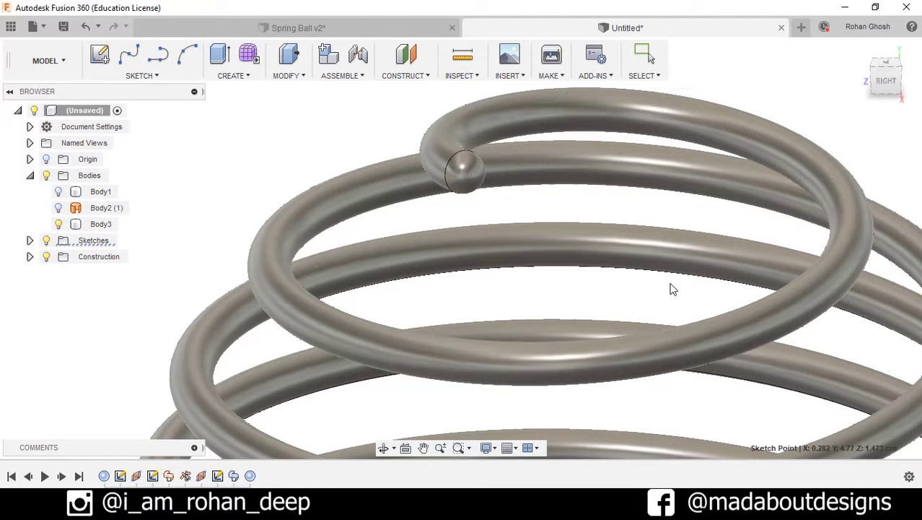
scroll(669, 287, "down", 6)
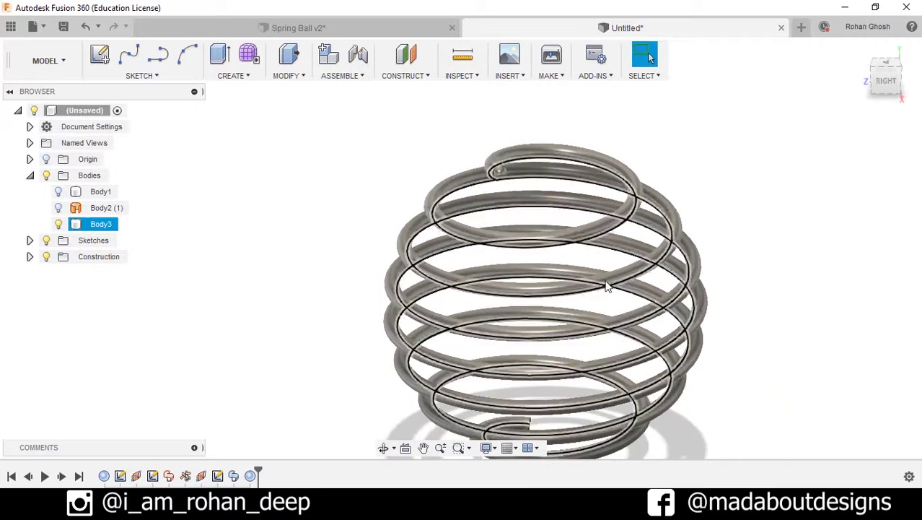
Step: Start another sphere centred on the coil's lower end face
middle_click_drag(606, 286, 444, 289, "shift")
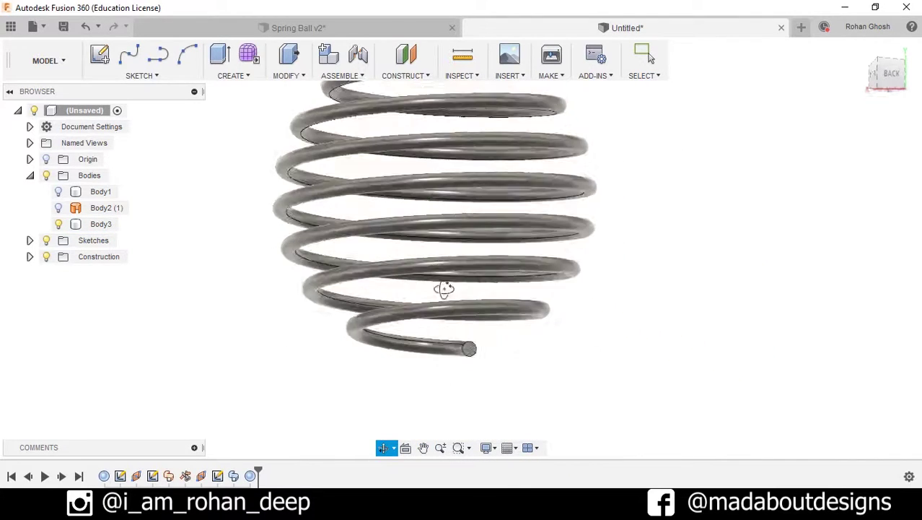
scroll(513, 333, "up", 3)
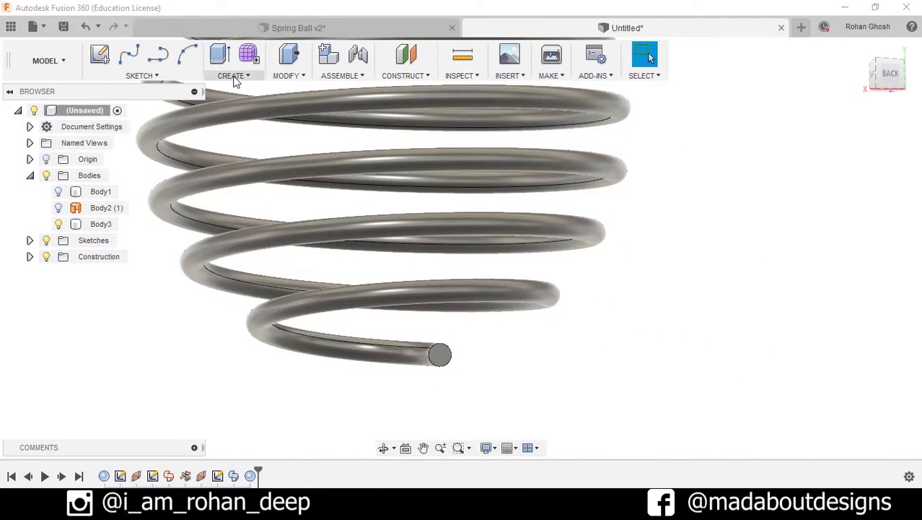
left_click(233, 76)
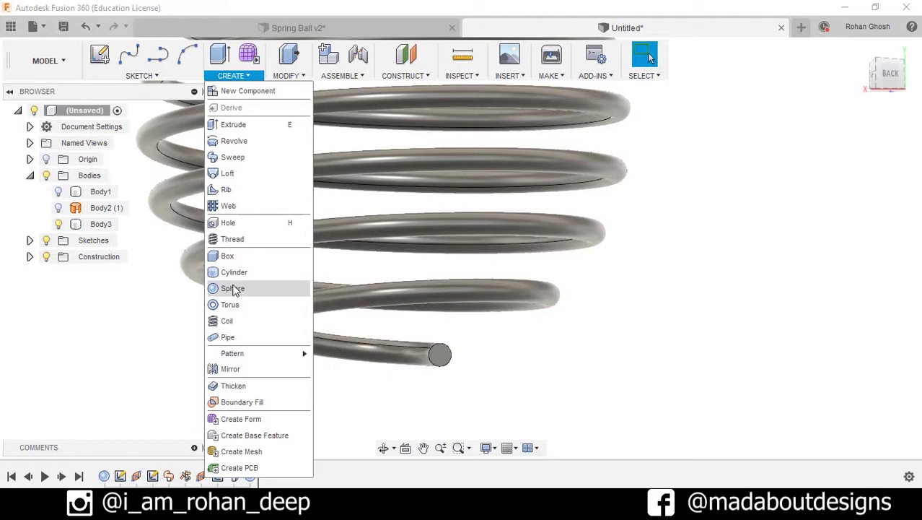
left_click(233, 288)
scroll(469, 378, "up", 5)
left_click(485, 391)
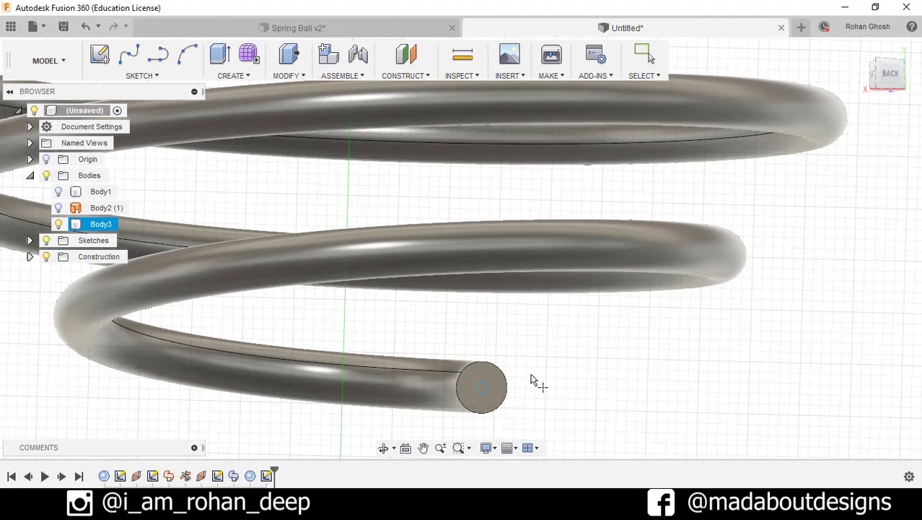
middle_click_drag(531, 376, 535, 303)
scroll(476, 311, "up", 3)
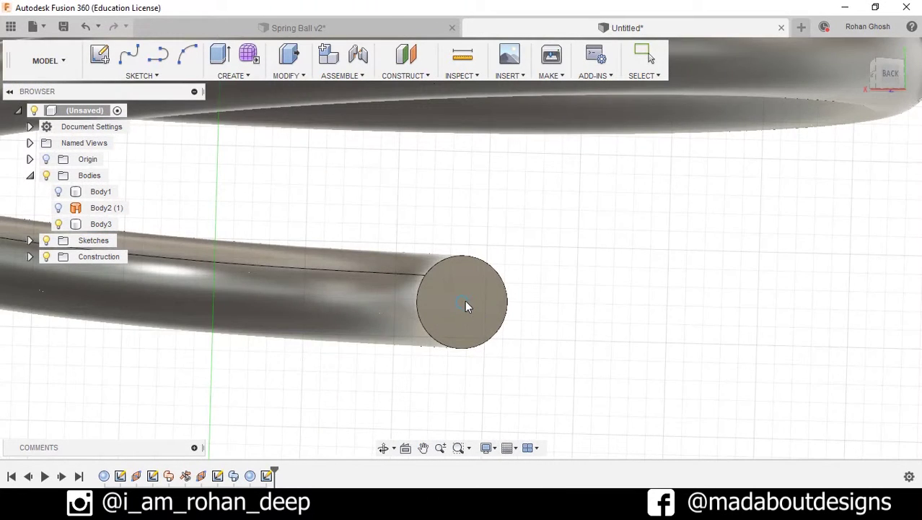
left_click(498, 330)
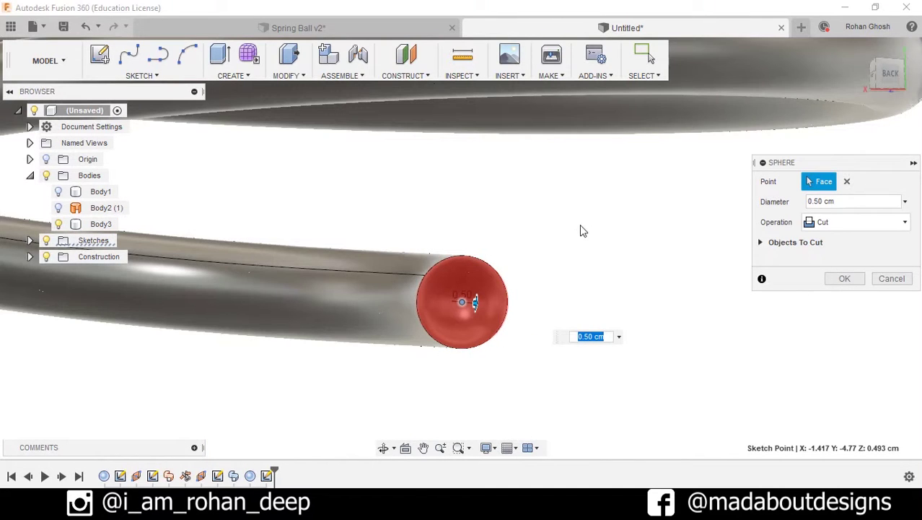
Step: Switch the sphere's operation to Join and confirm the 0.5 cm lower end cap
left_click(836, 223)
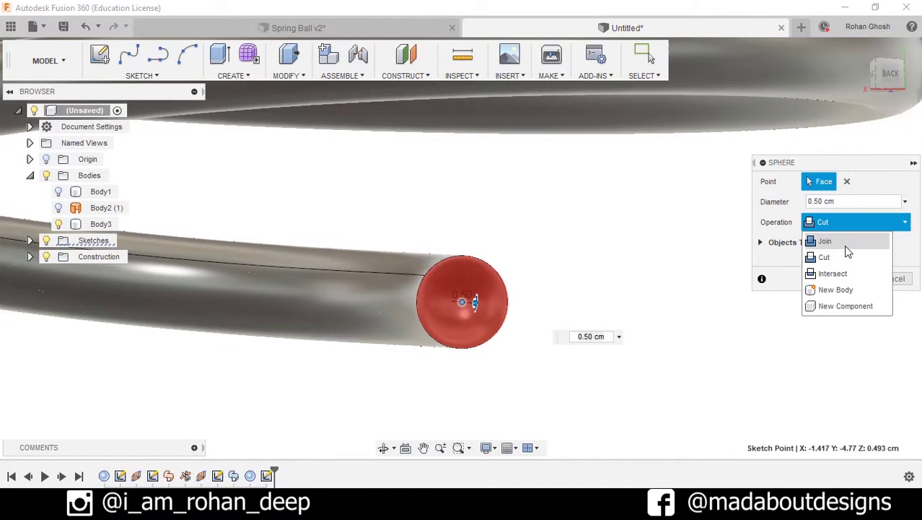
left_click(843, 241)
left_click(845, 258)
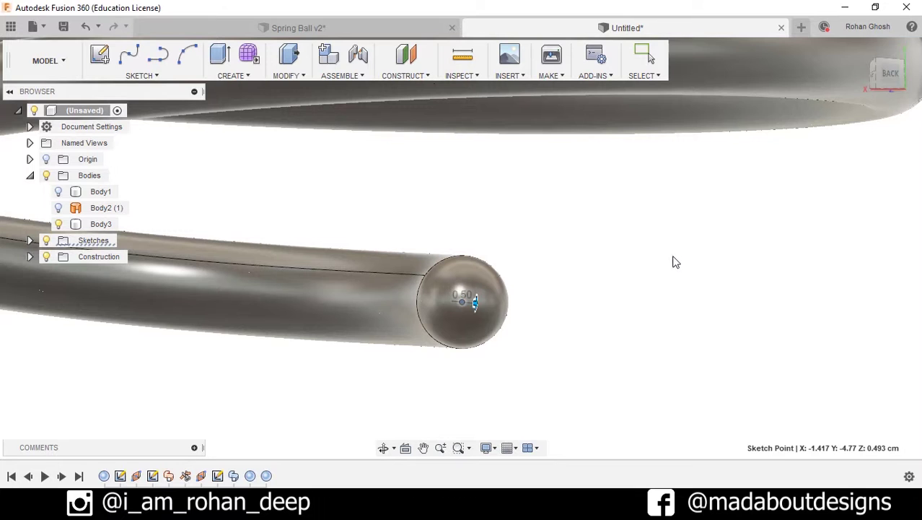
scroll(678, 259, "down", 3)
scroll(678, 257, "down", 5)
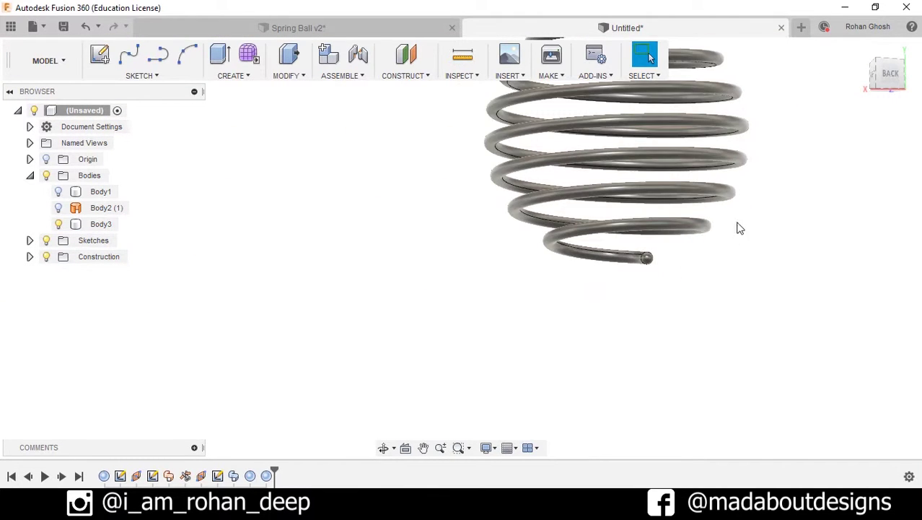
middle_click_drag(737, 227, 654, 317, "shift")
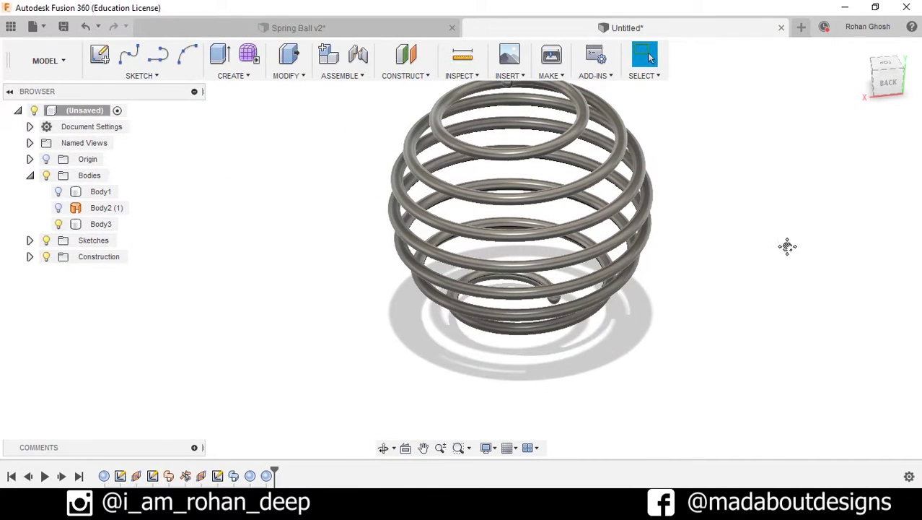
Step: Apply the Paint - Metallic (Red) appearance to the spring body
middle_click_drag(787, 246, 739, 277)
key("a")
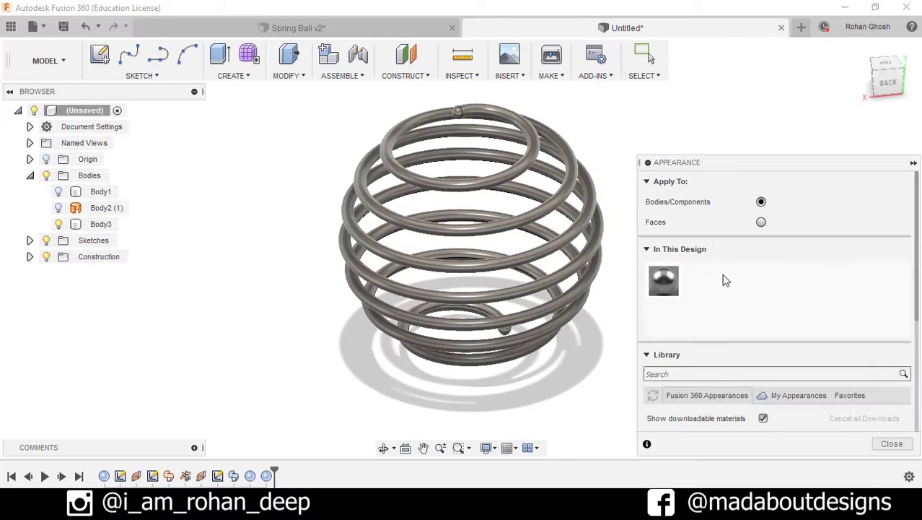
scroll(747, 347, "down", 5)
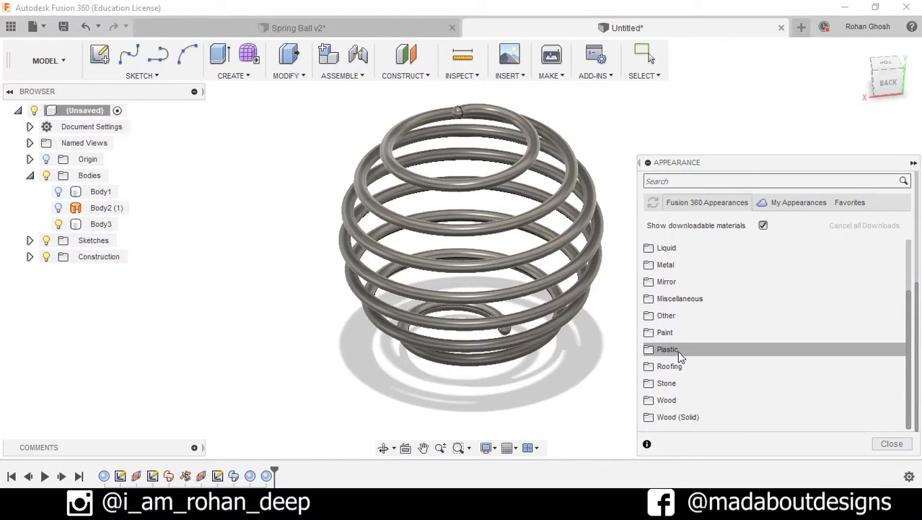
left_click(688, 336)
left_click(730, 381)
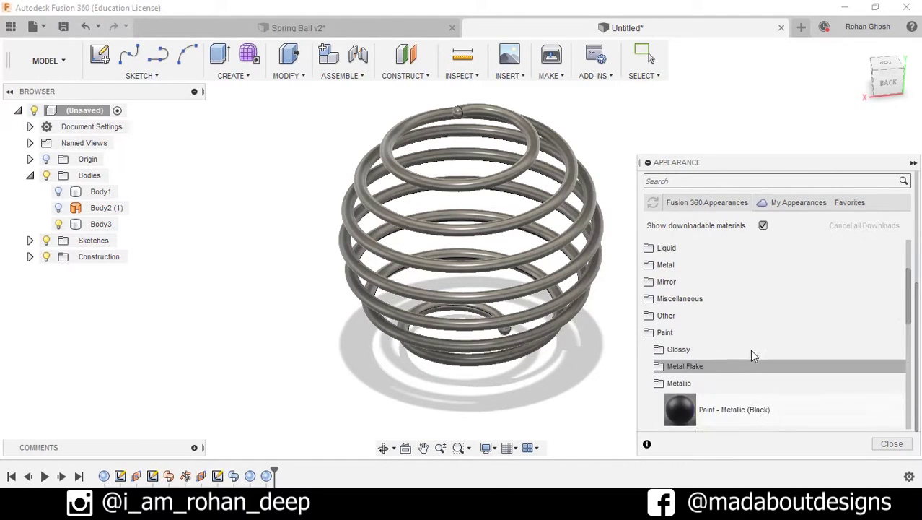
scroll(751, 346, "down", 3)
mouse_move(751, 397)
left_mouse_down()
mouse_move(548, 253)
mouse_move(550, 289)
left_mouse_up()
key("Escape")
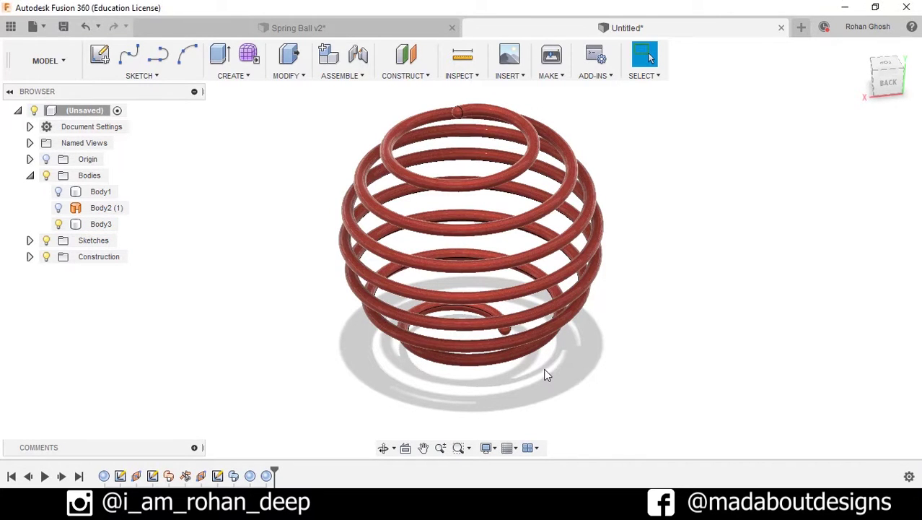
middle_click_drag(551, 354, 571, 336, "shift")
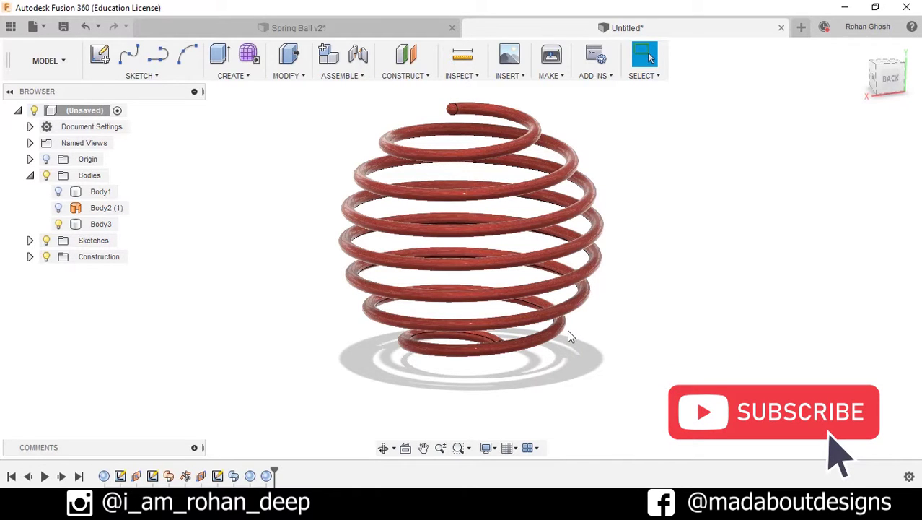
middle_click_drag(631, 332, 582, 346, "shift")
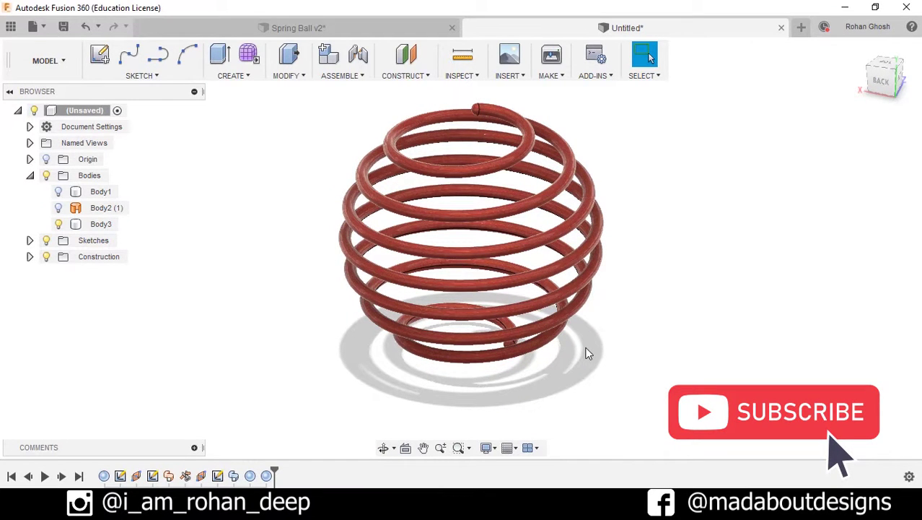